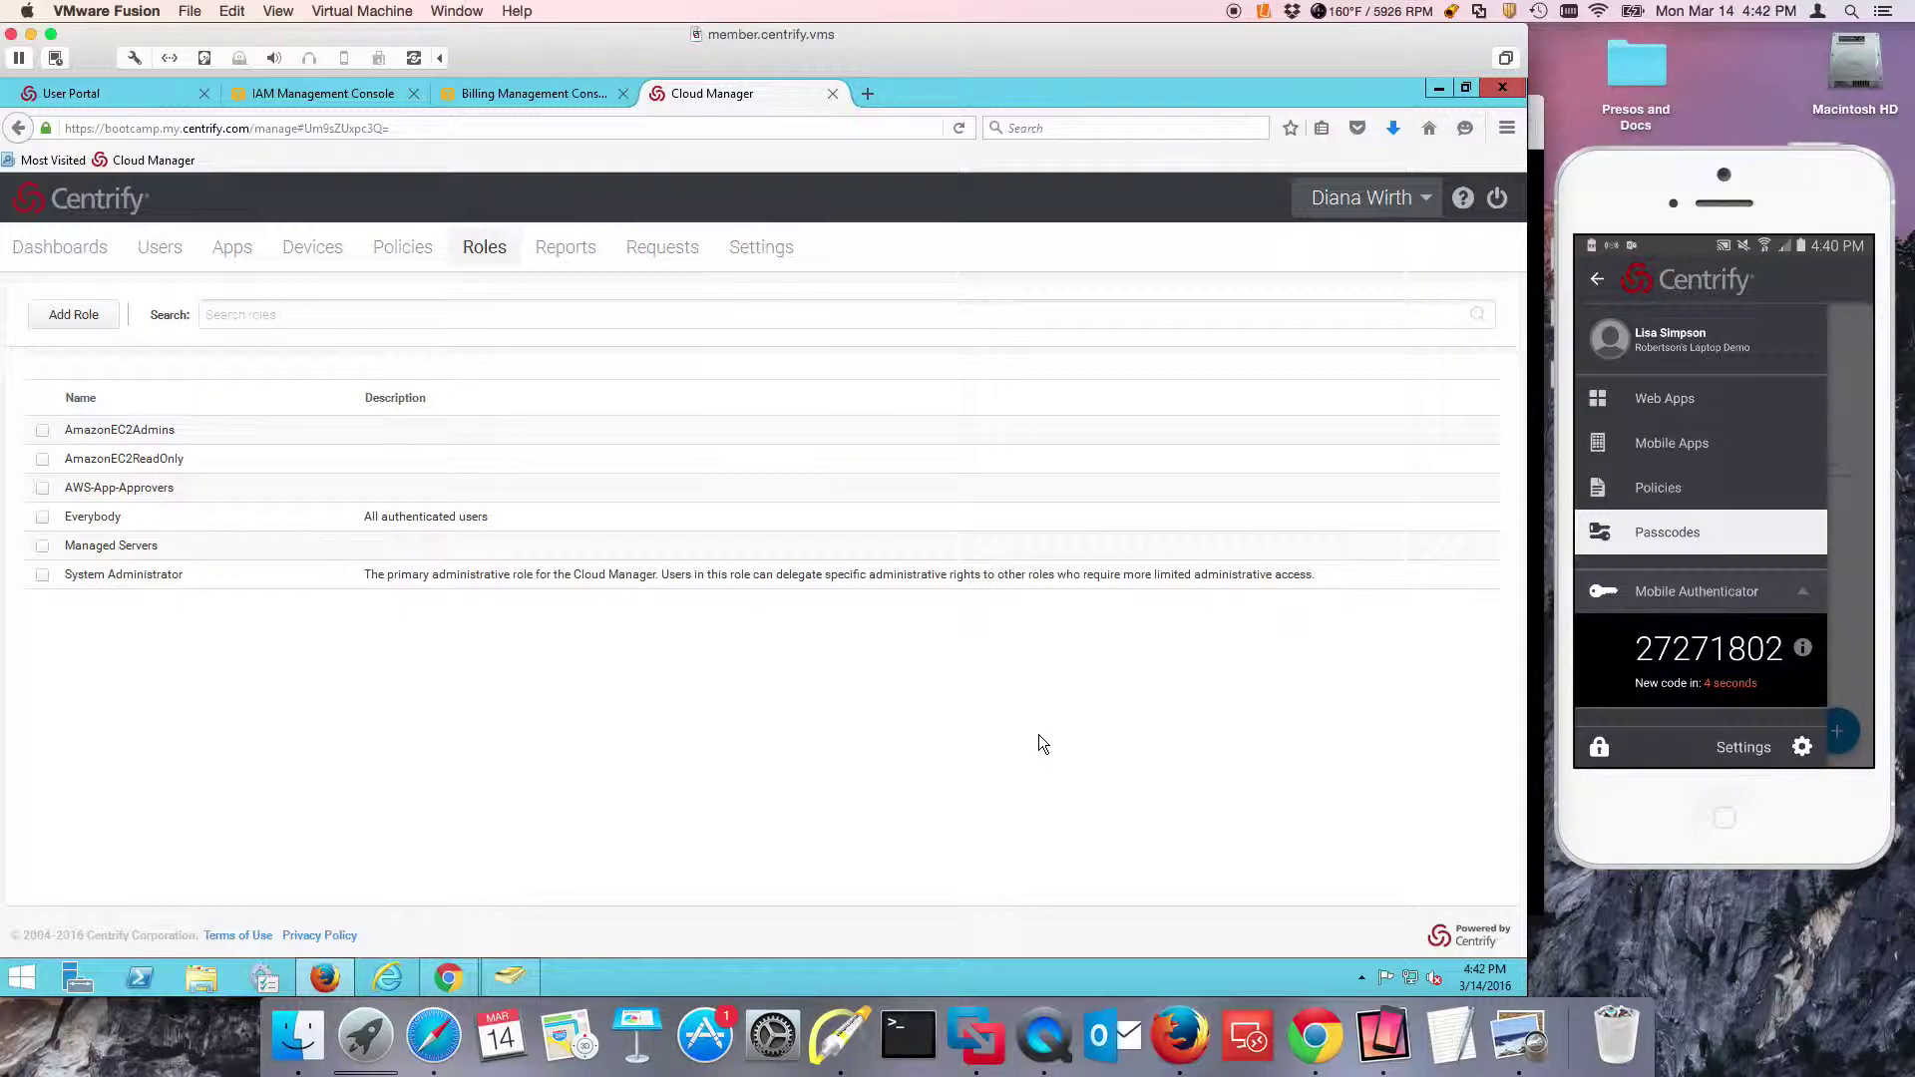
pyautogui.click(233, 248)
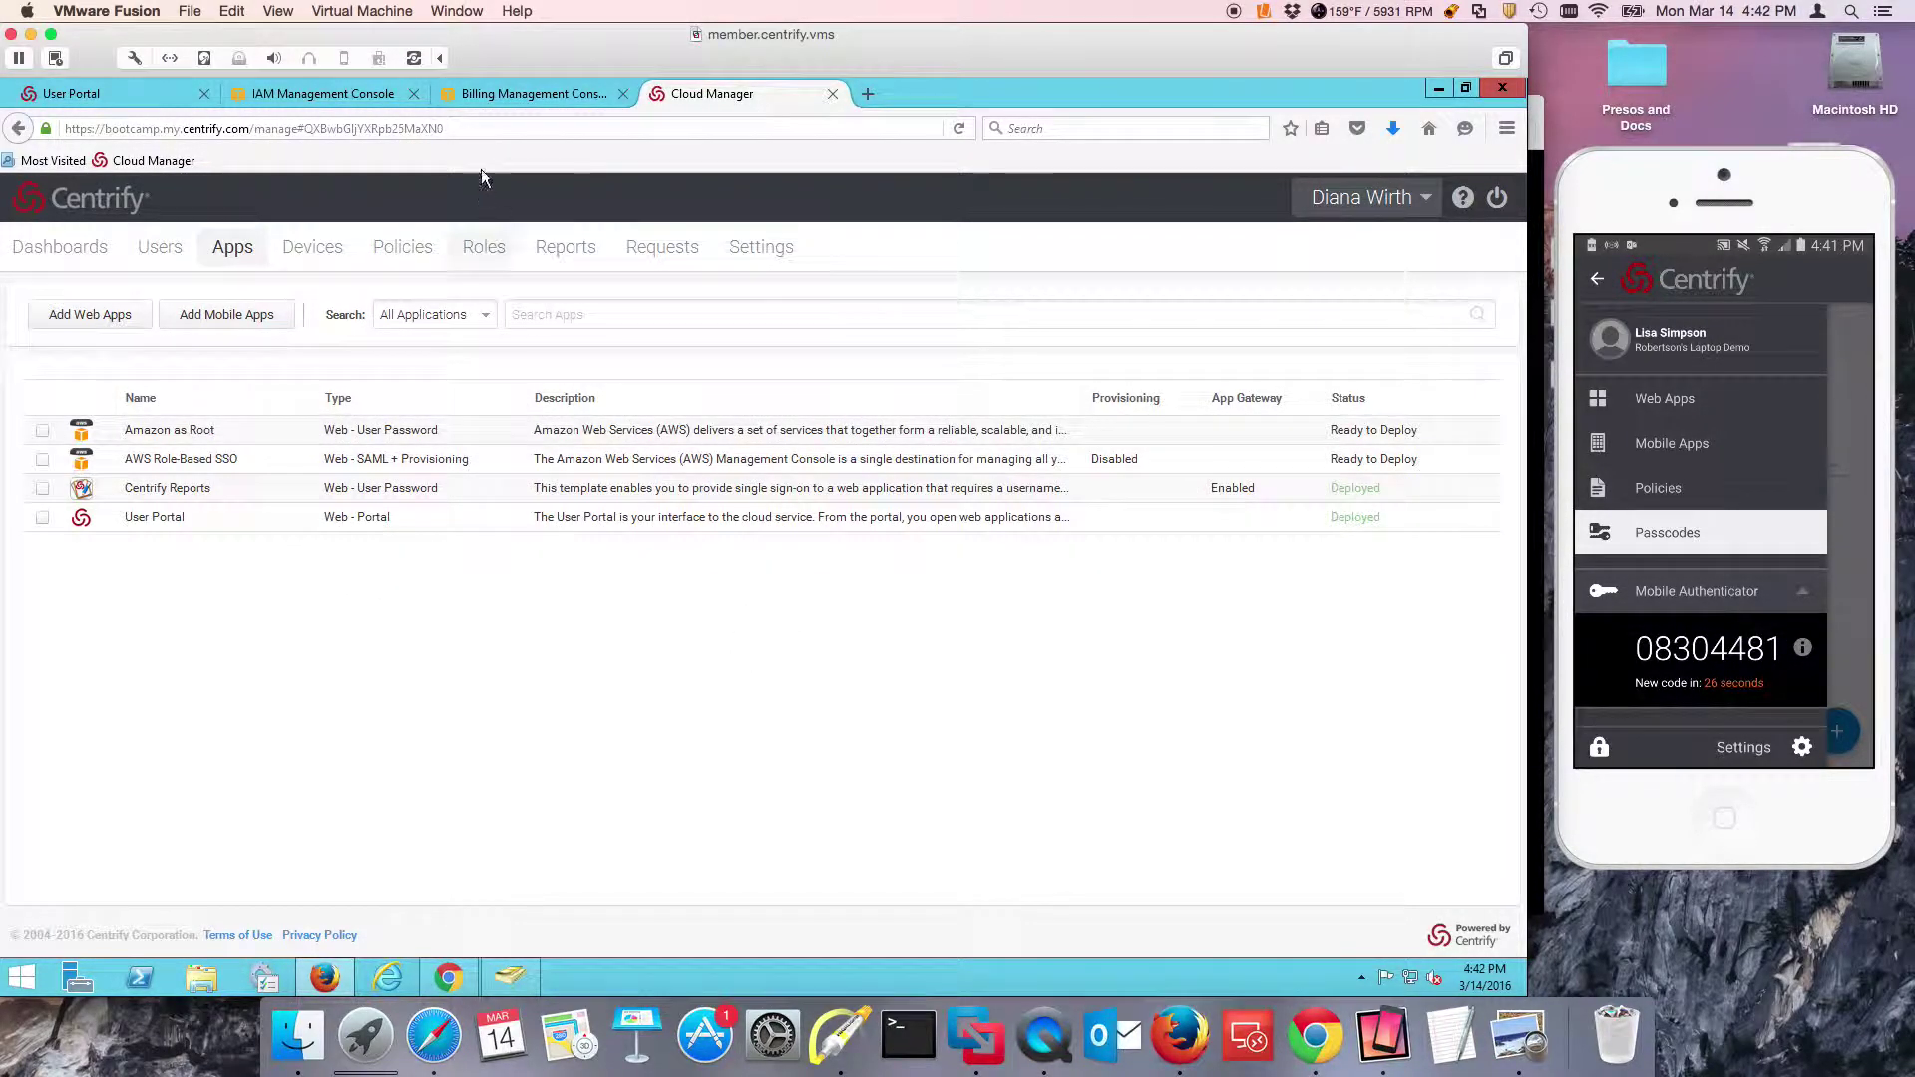
pyautogui.click(342, 94)
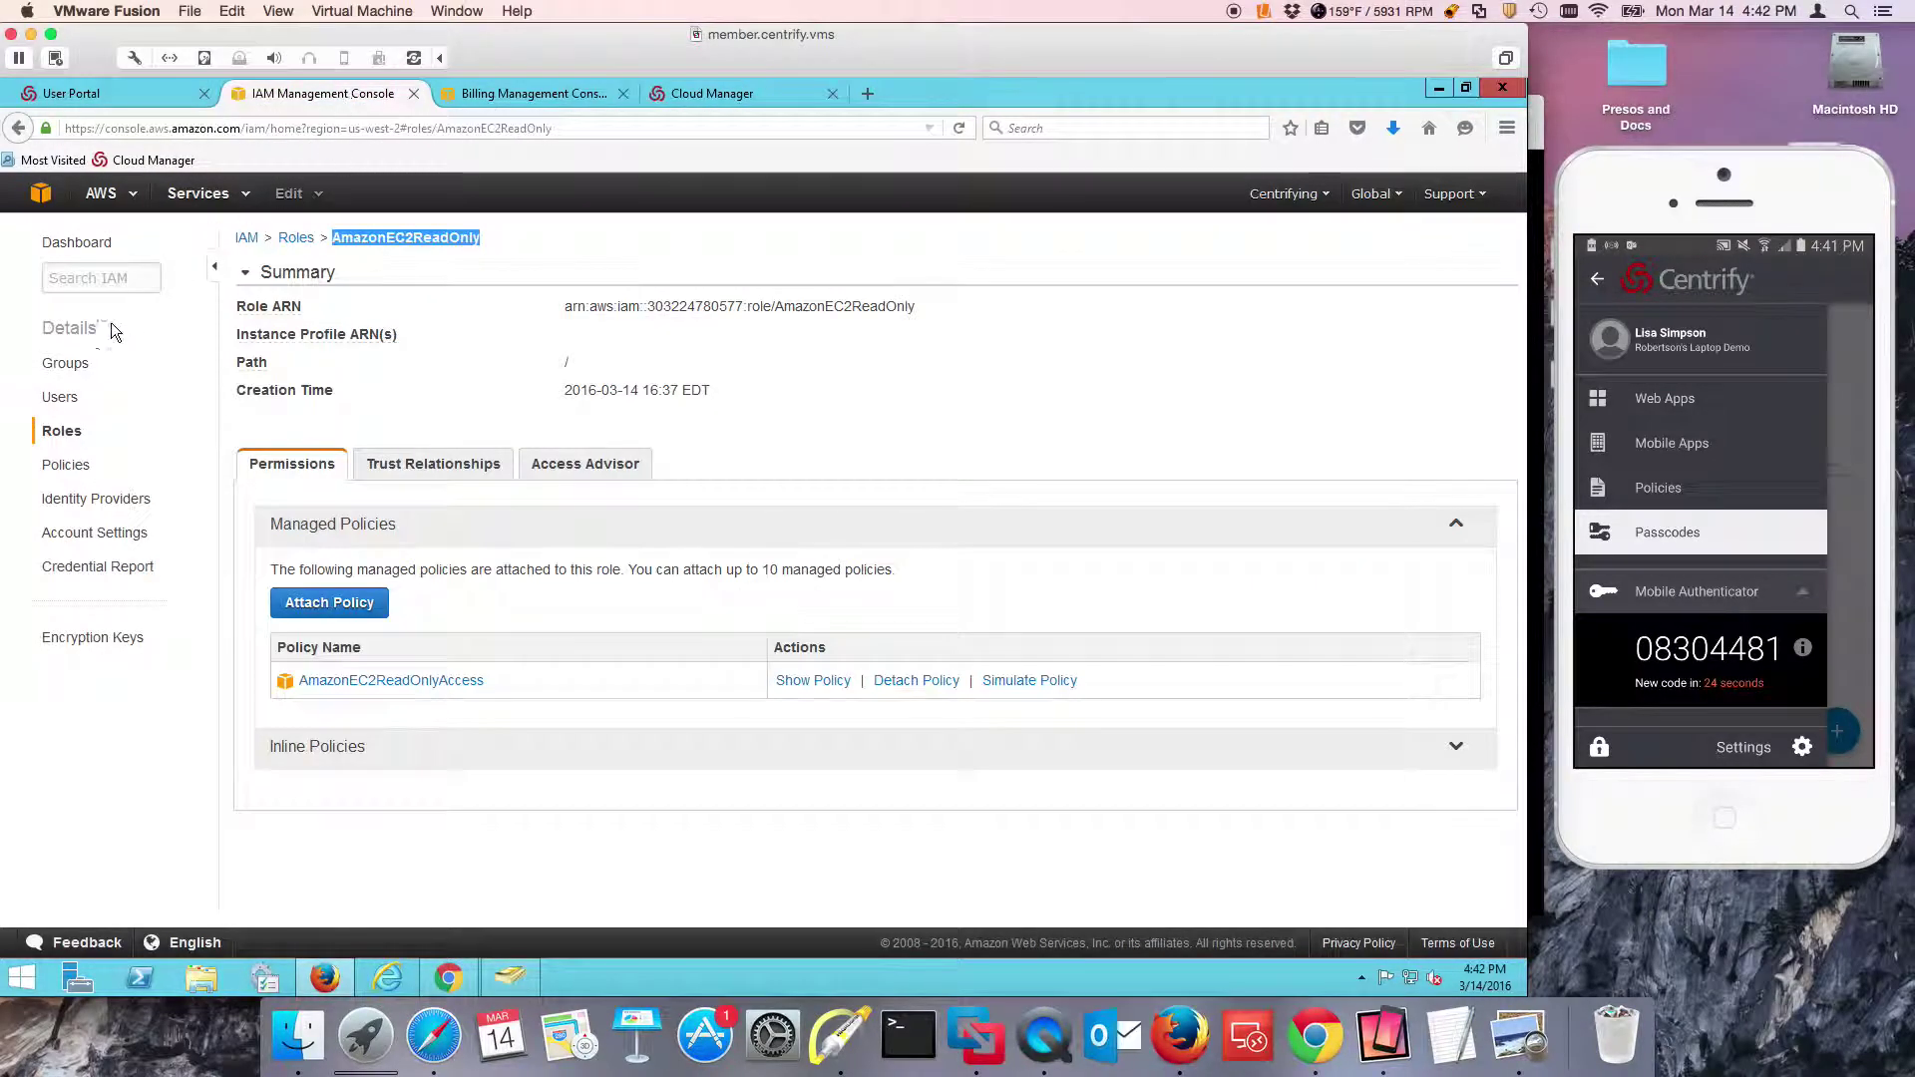
pyautogui.click(96, 499)
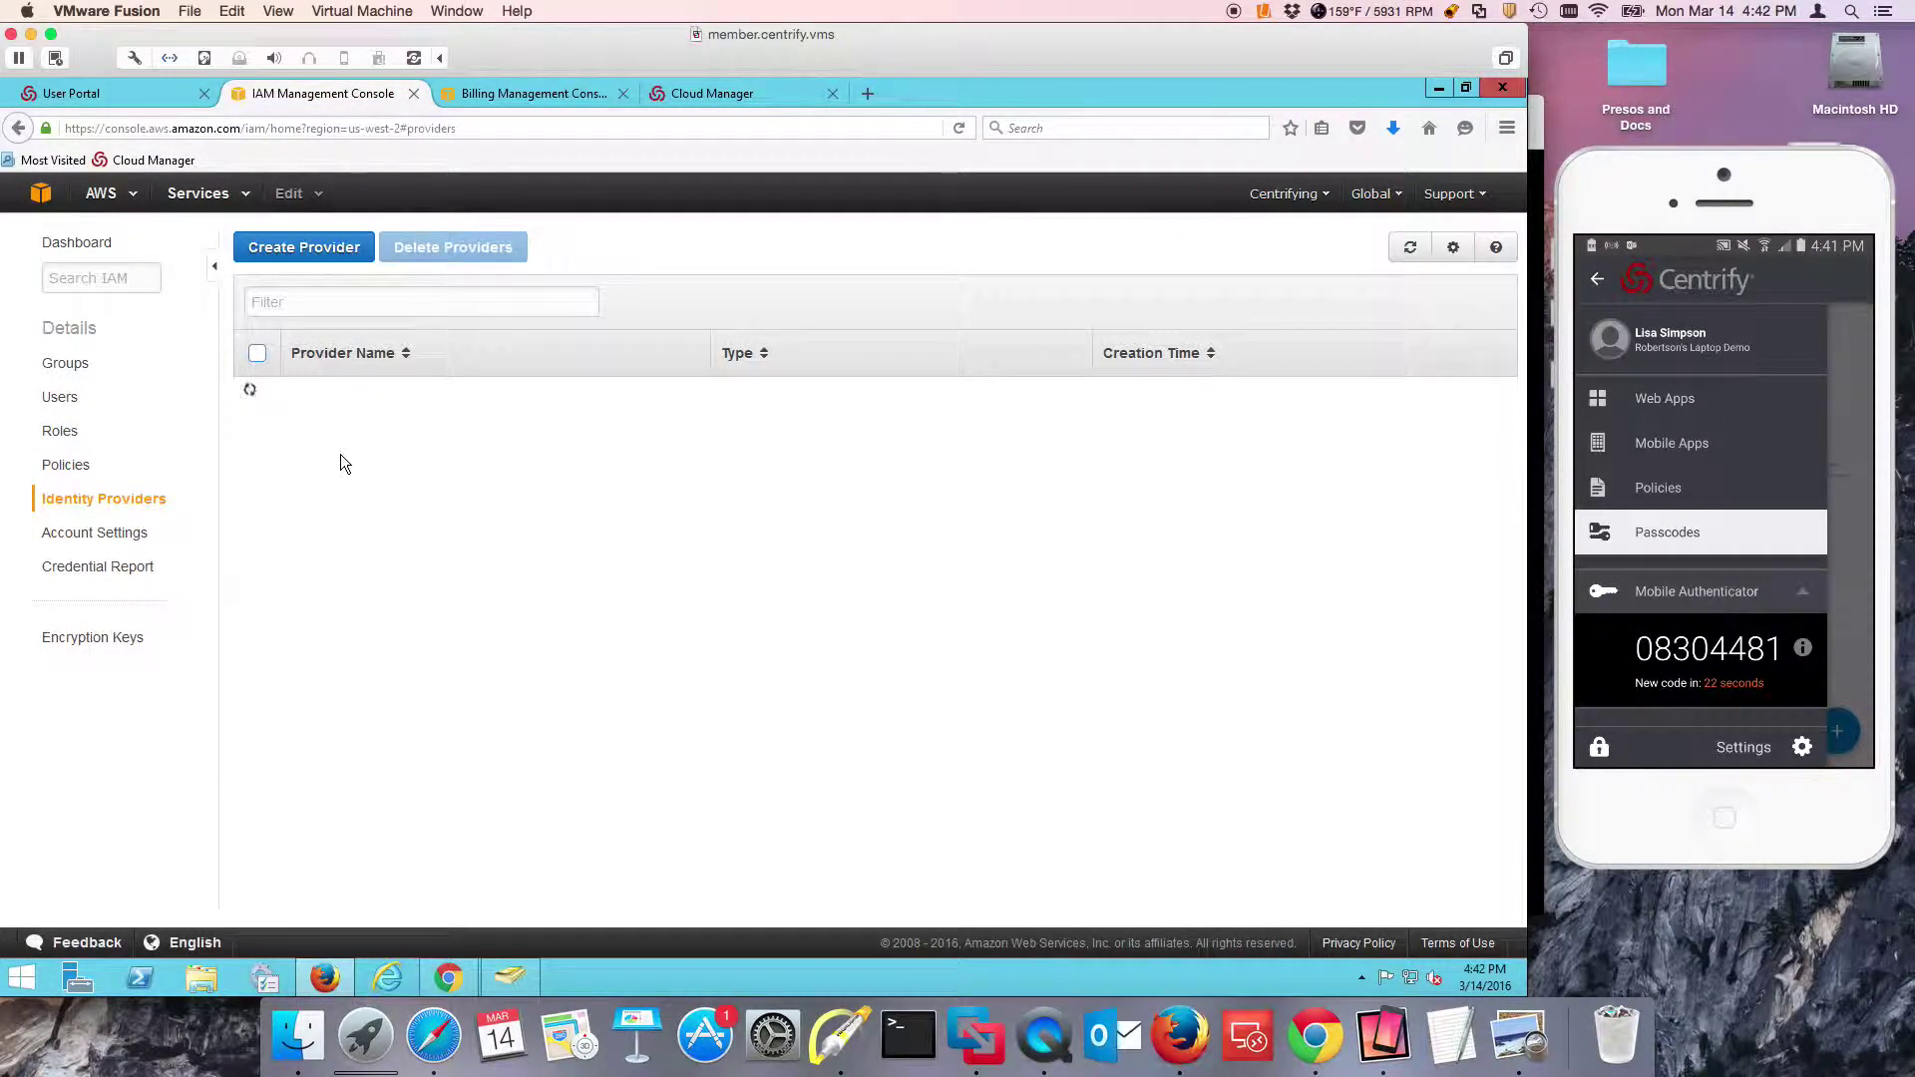
pyautogui.click(62, 431)
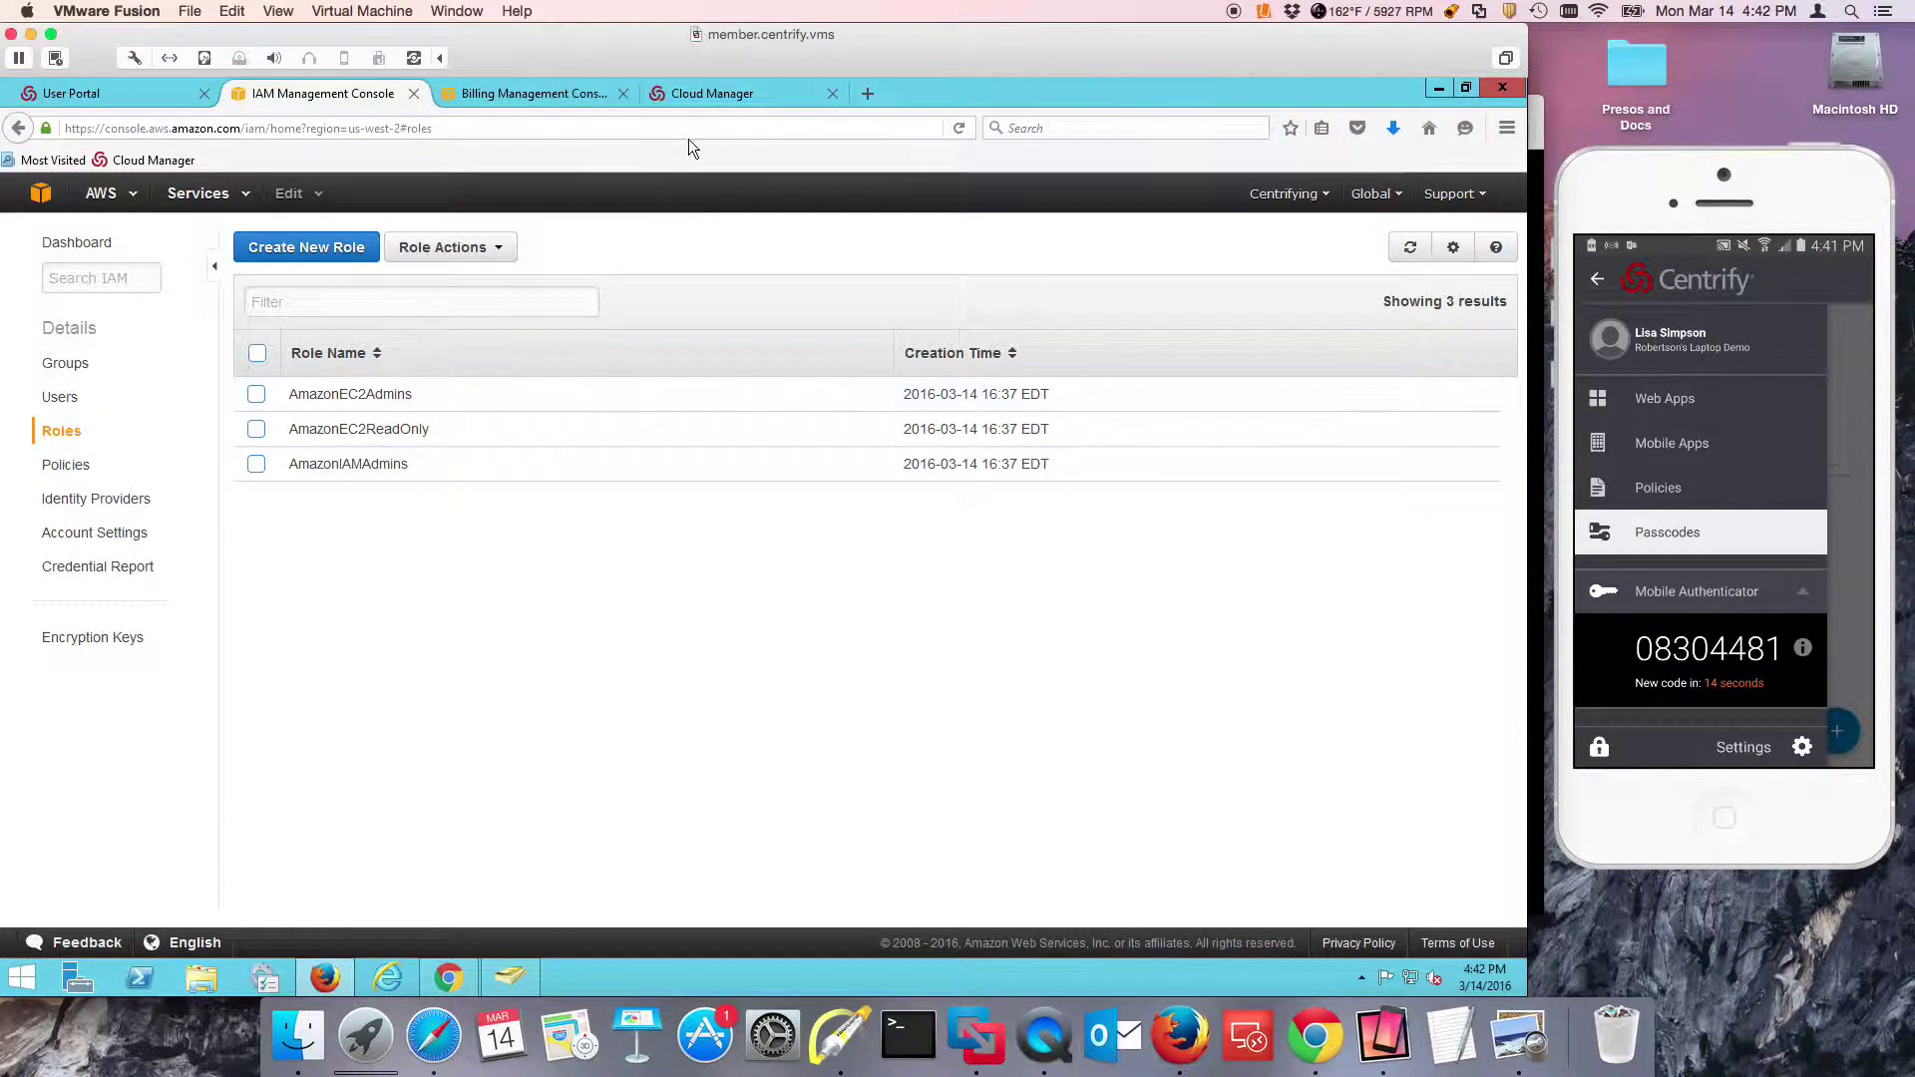
pyautogui.click(709, 90)
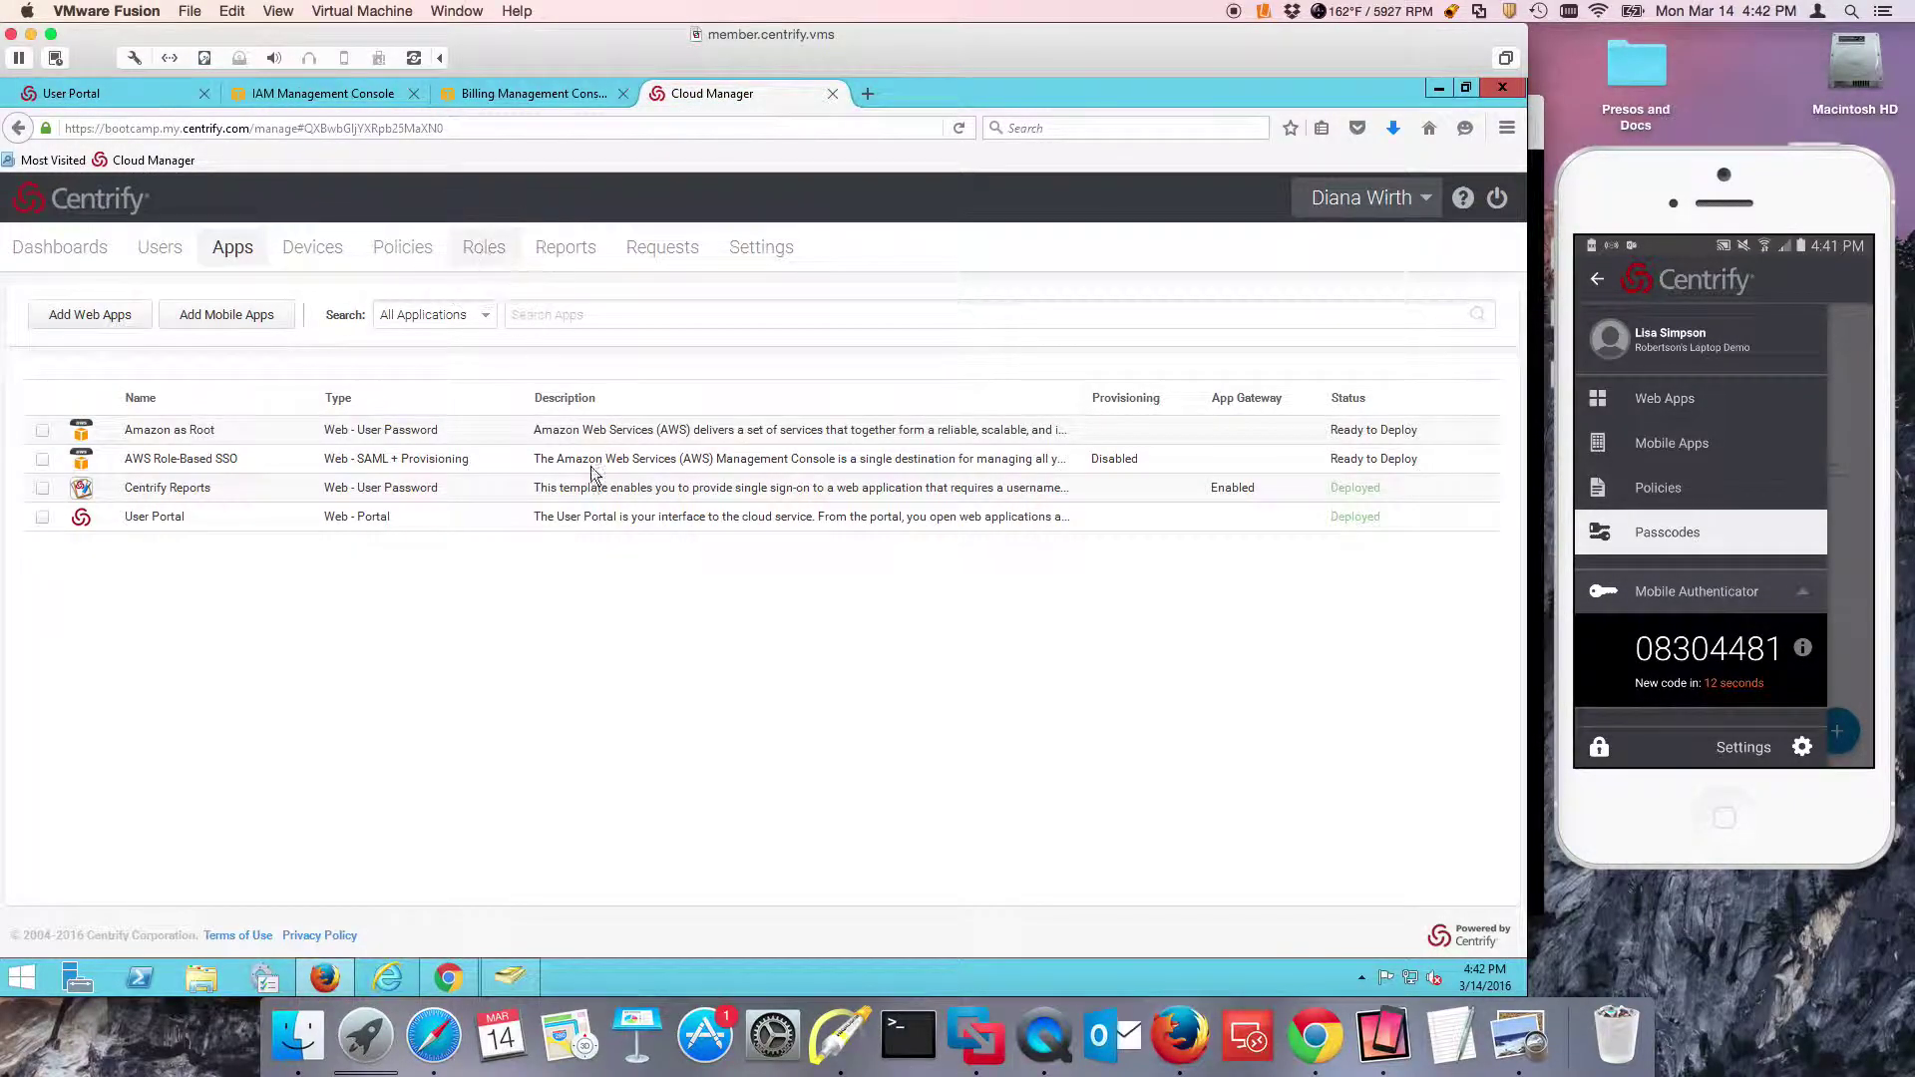
pyautogui.click(483, 246)
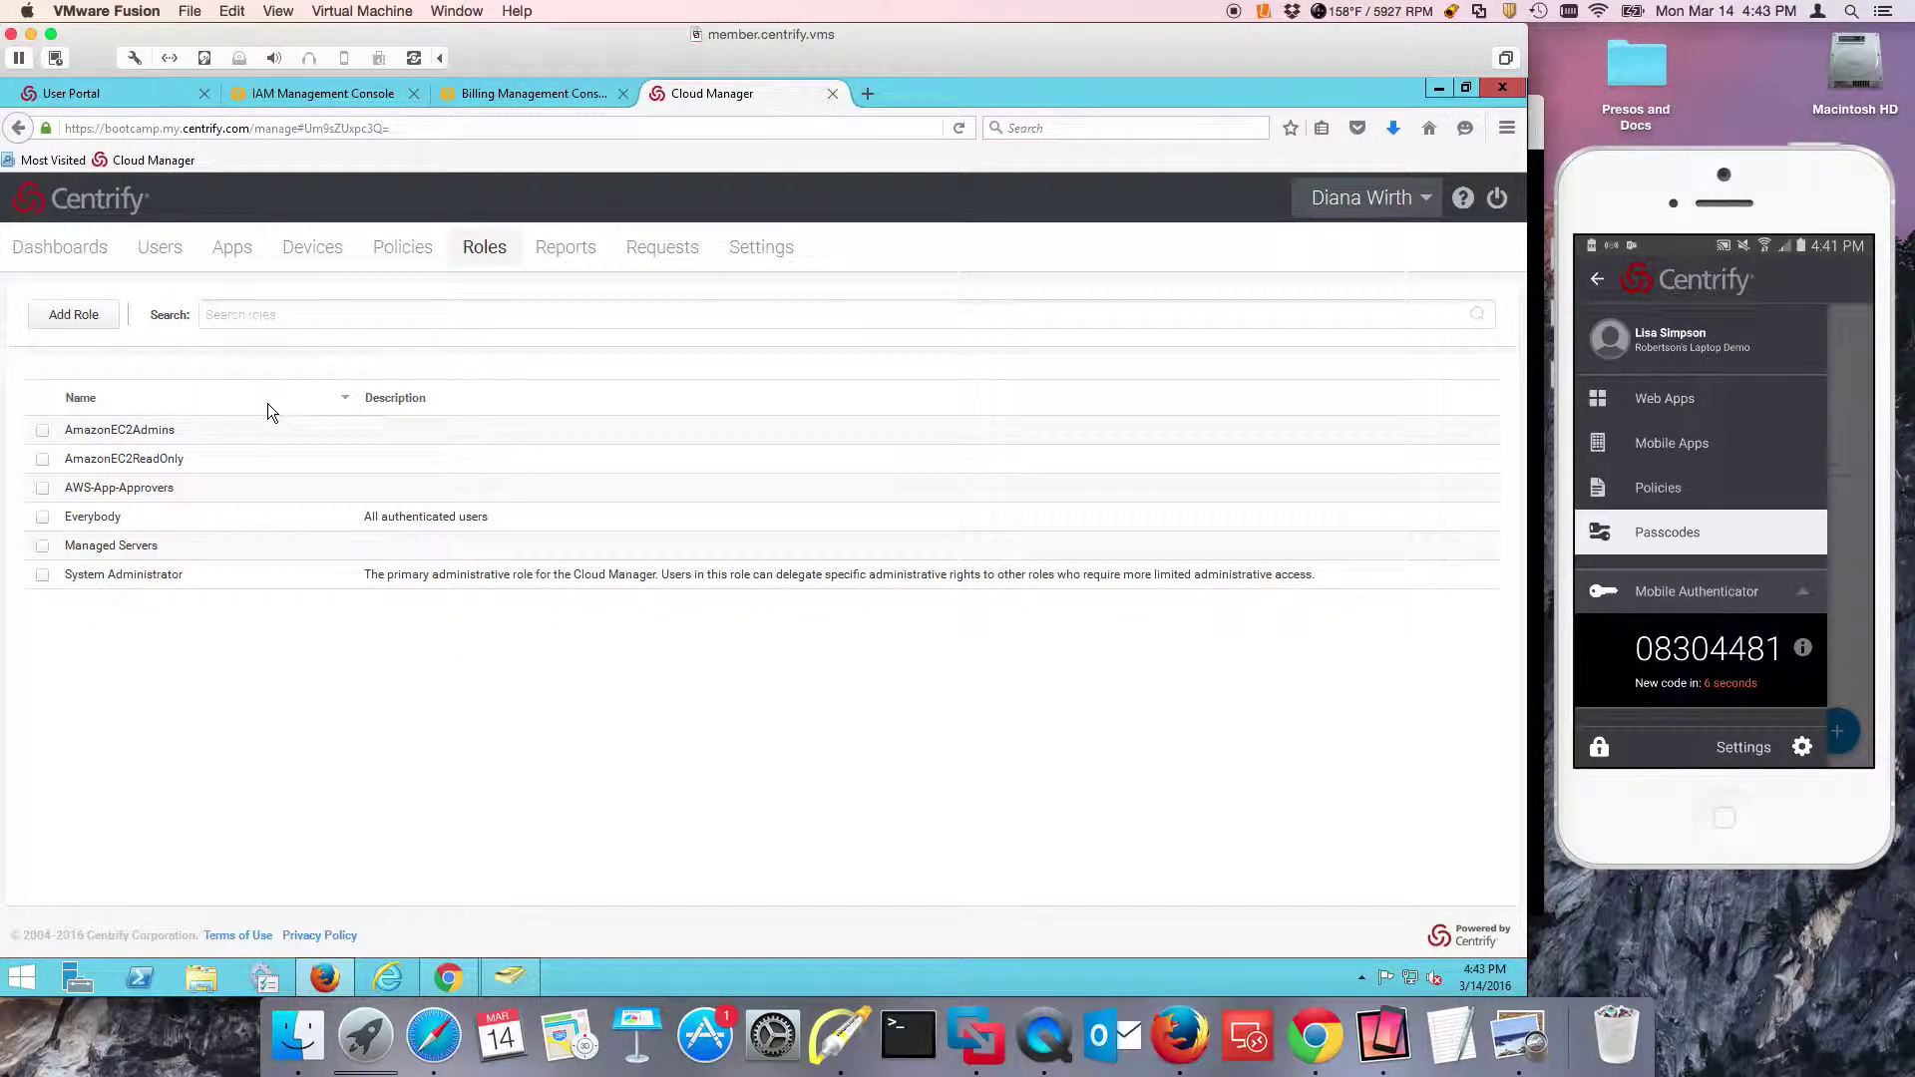
# Reload the test user's User Portal so only the Centrify Reports app remains listed
pyautogui.click(239, 247)
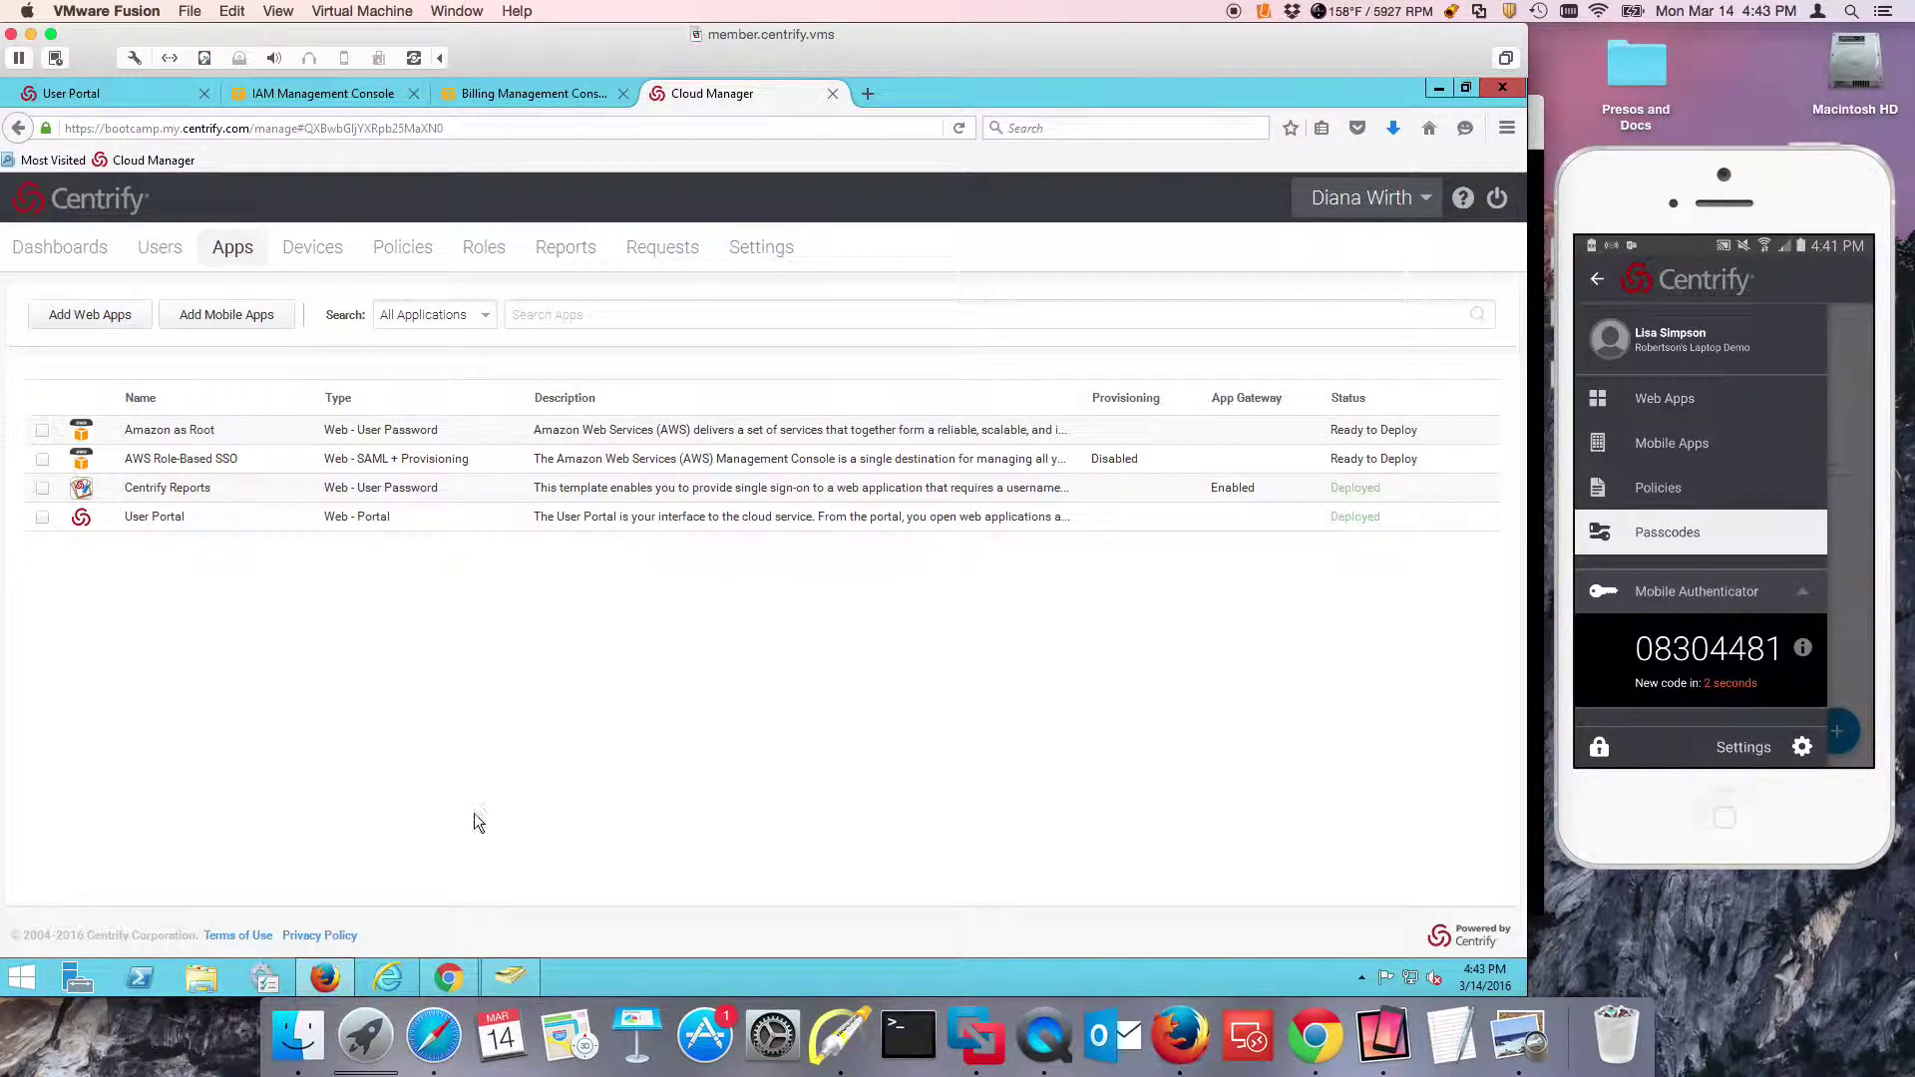
pyautogui.click(446, 981)
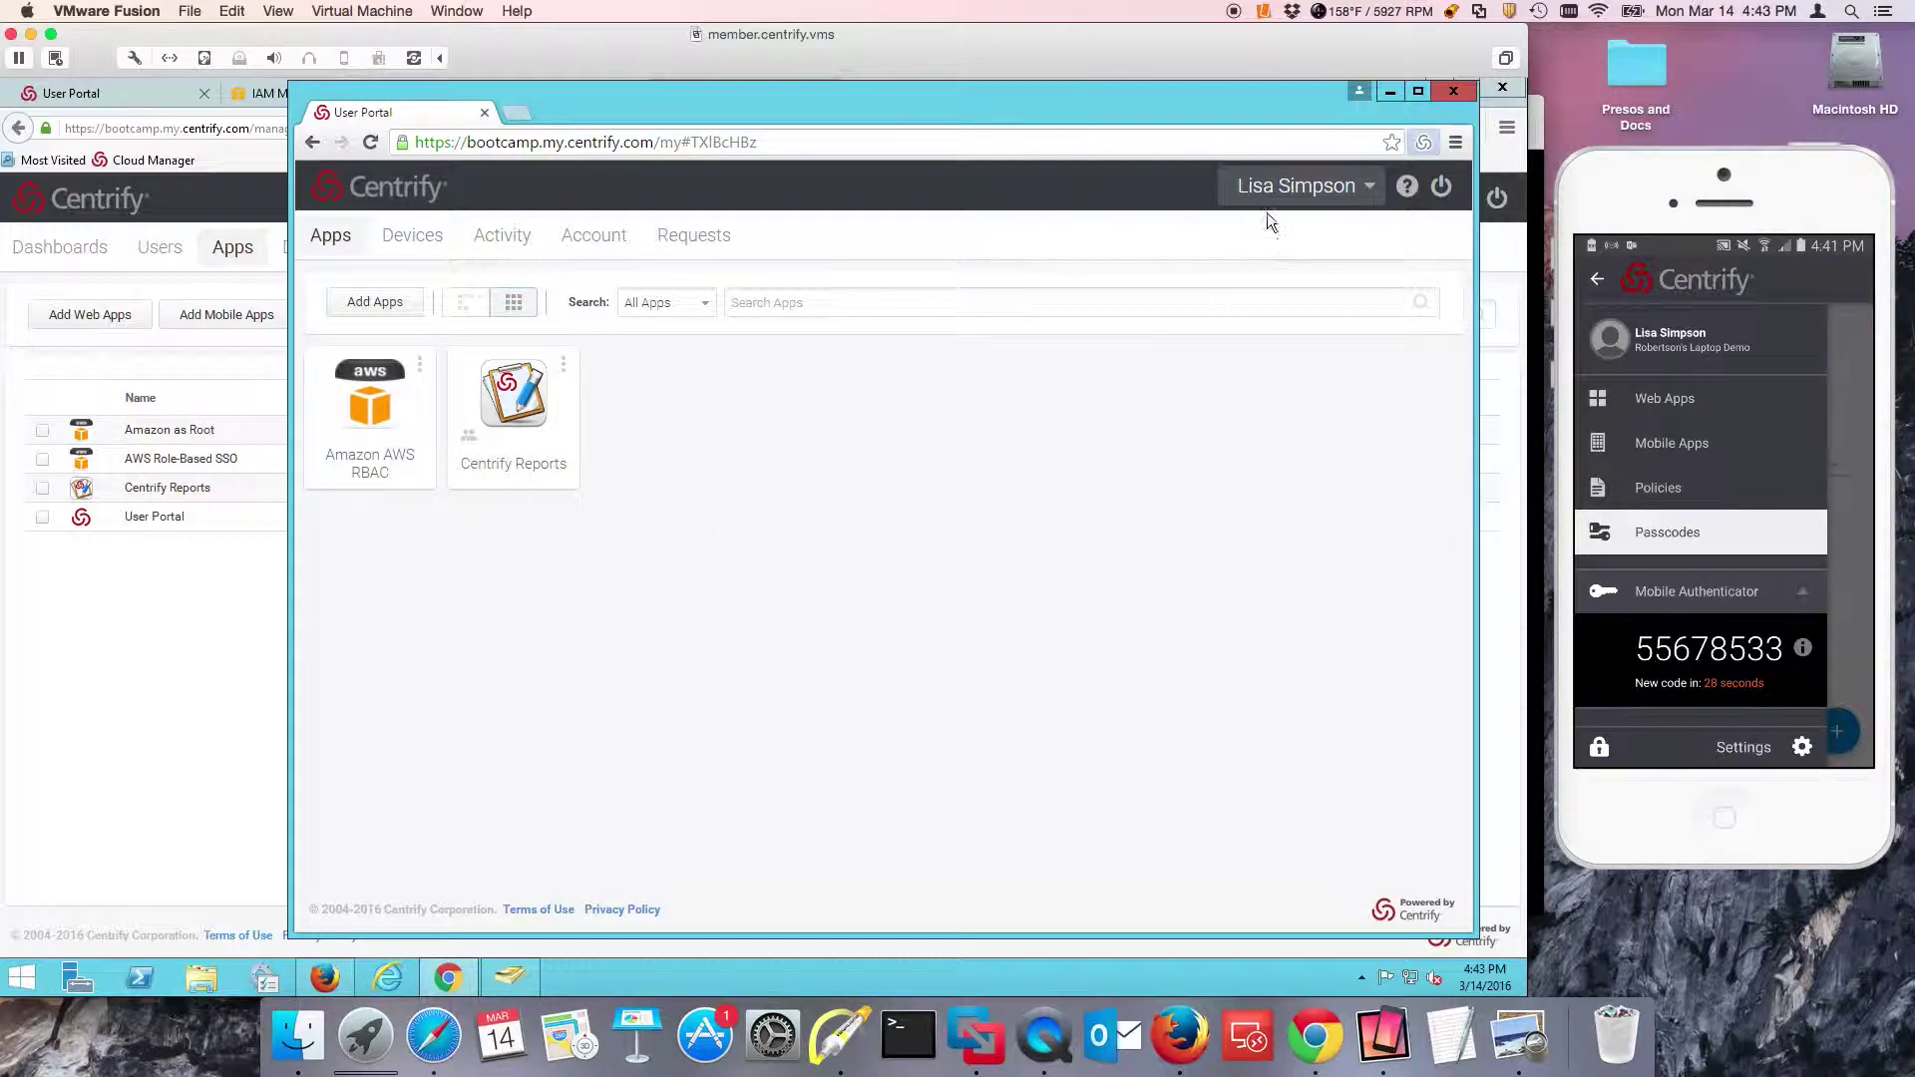
pyautogui.click(1292, 190)
pyautogui.click(1277, 254)
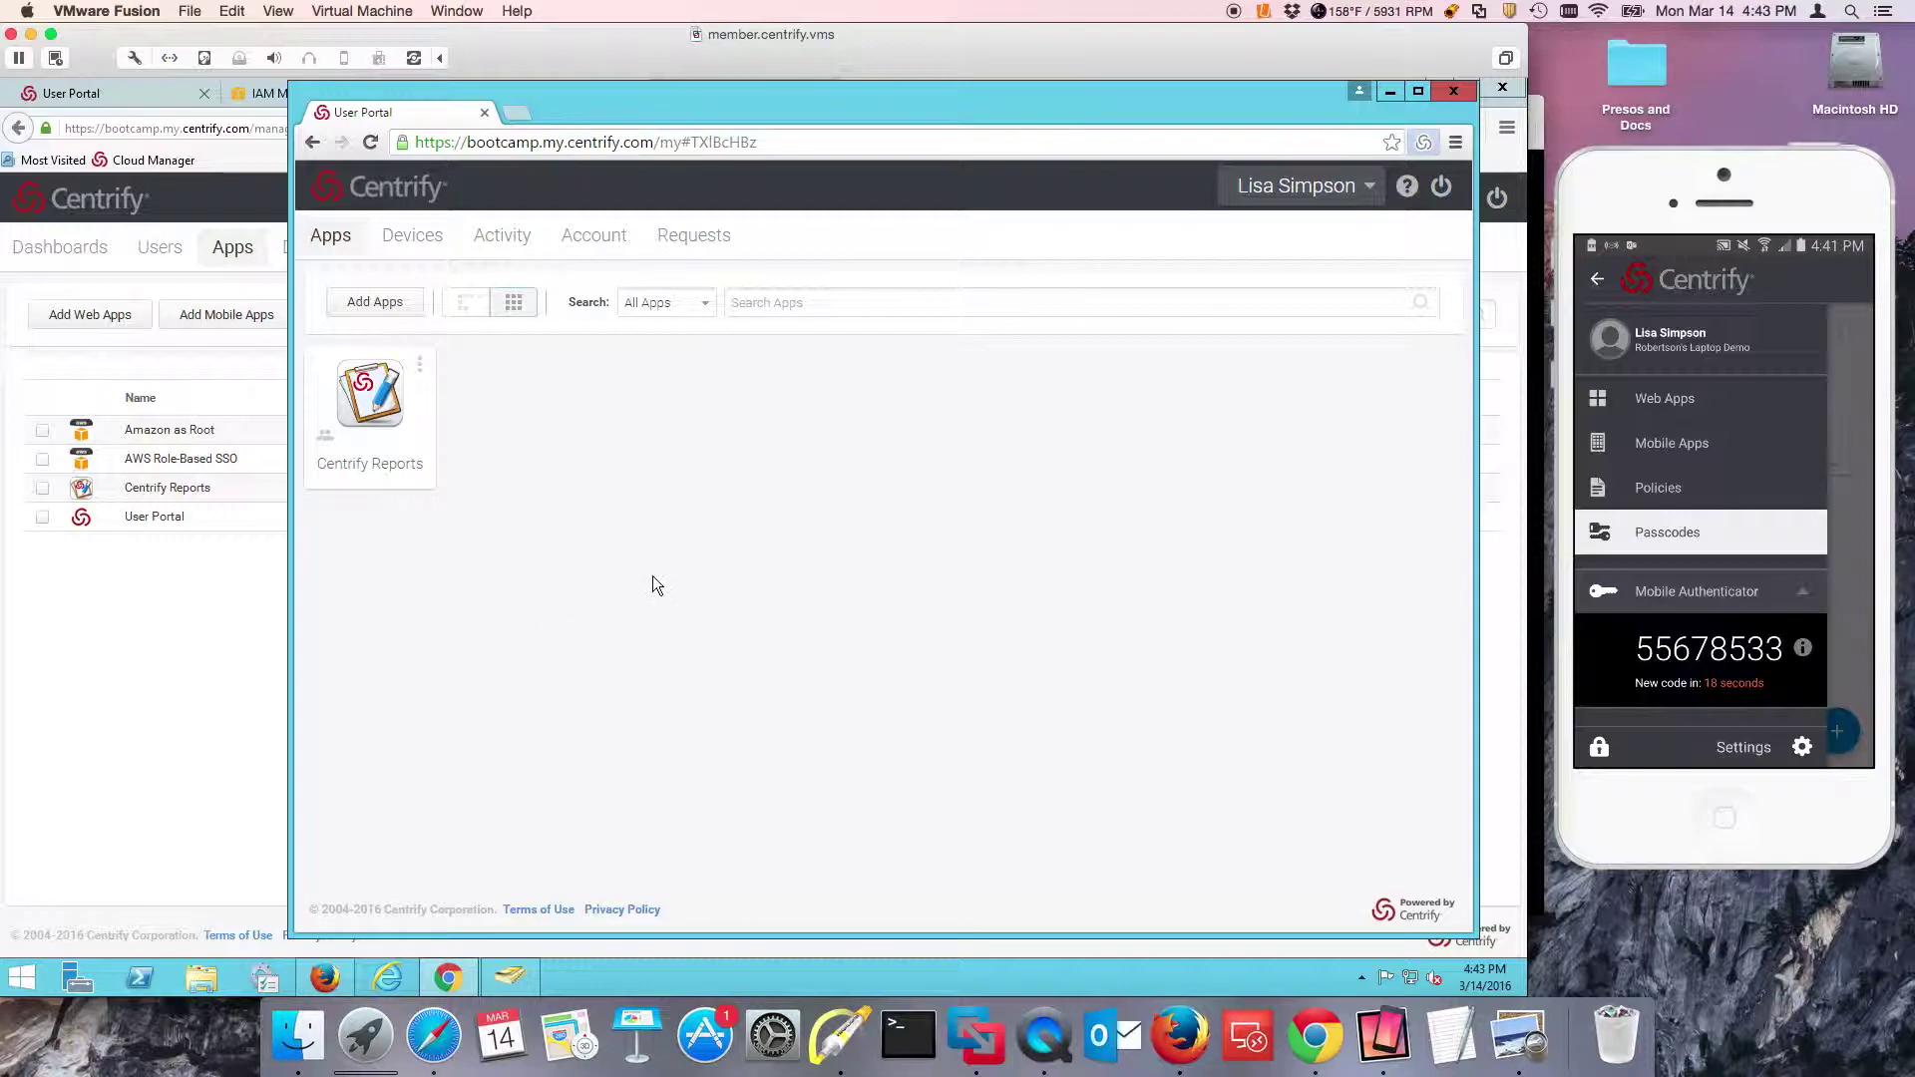
# Grant the AmazonEC2Admins and AmazonEC2ReadOnly roles User Access to AWS Role-Based SSO and save
pyautogui.click(198, 662)
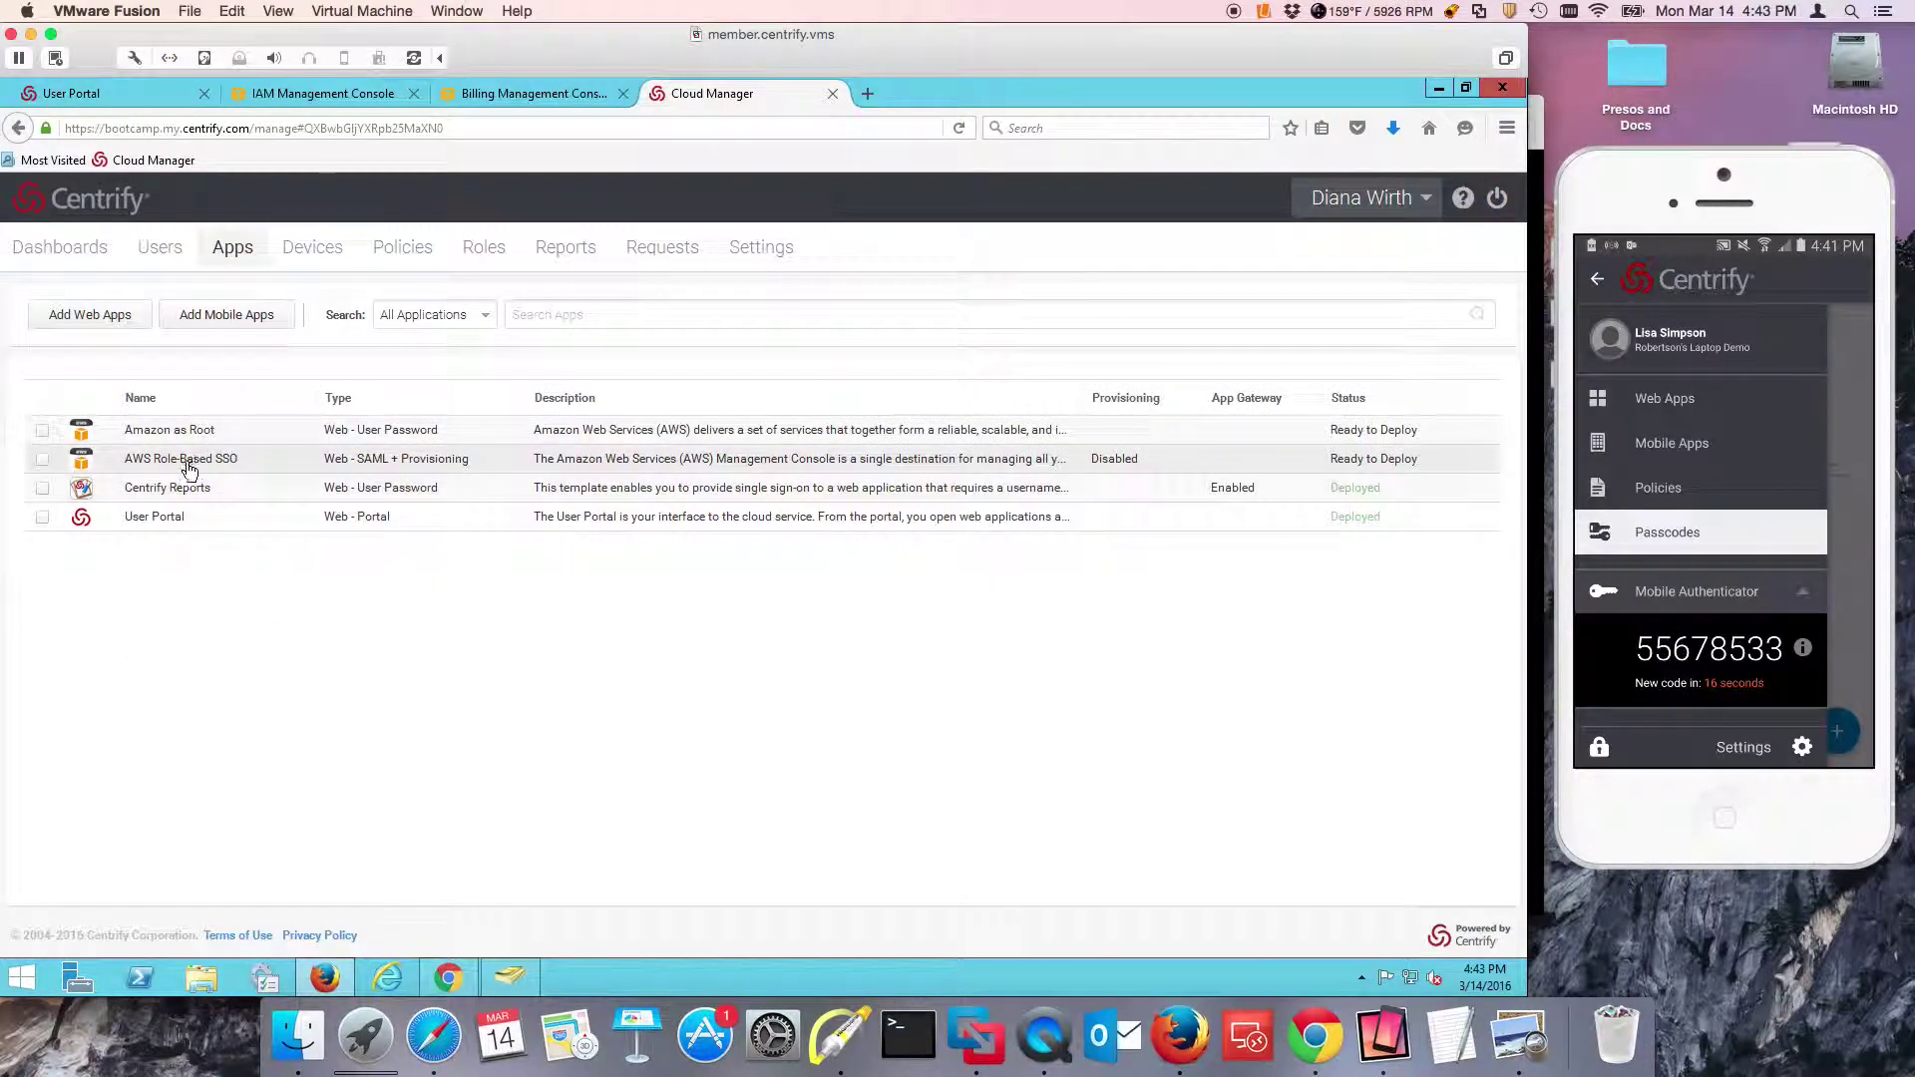
pyautogui.click(189, 459)
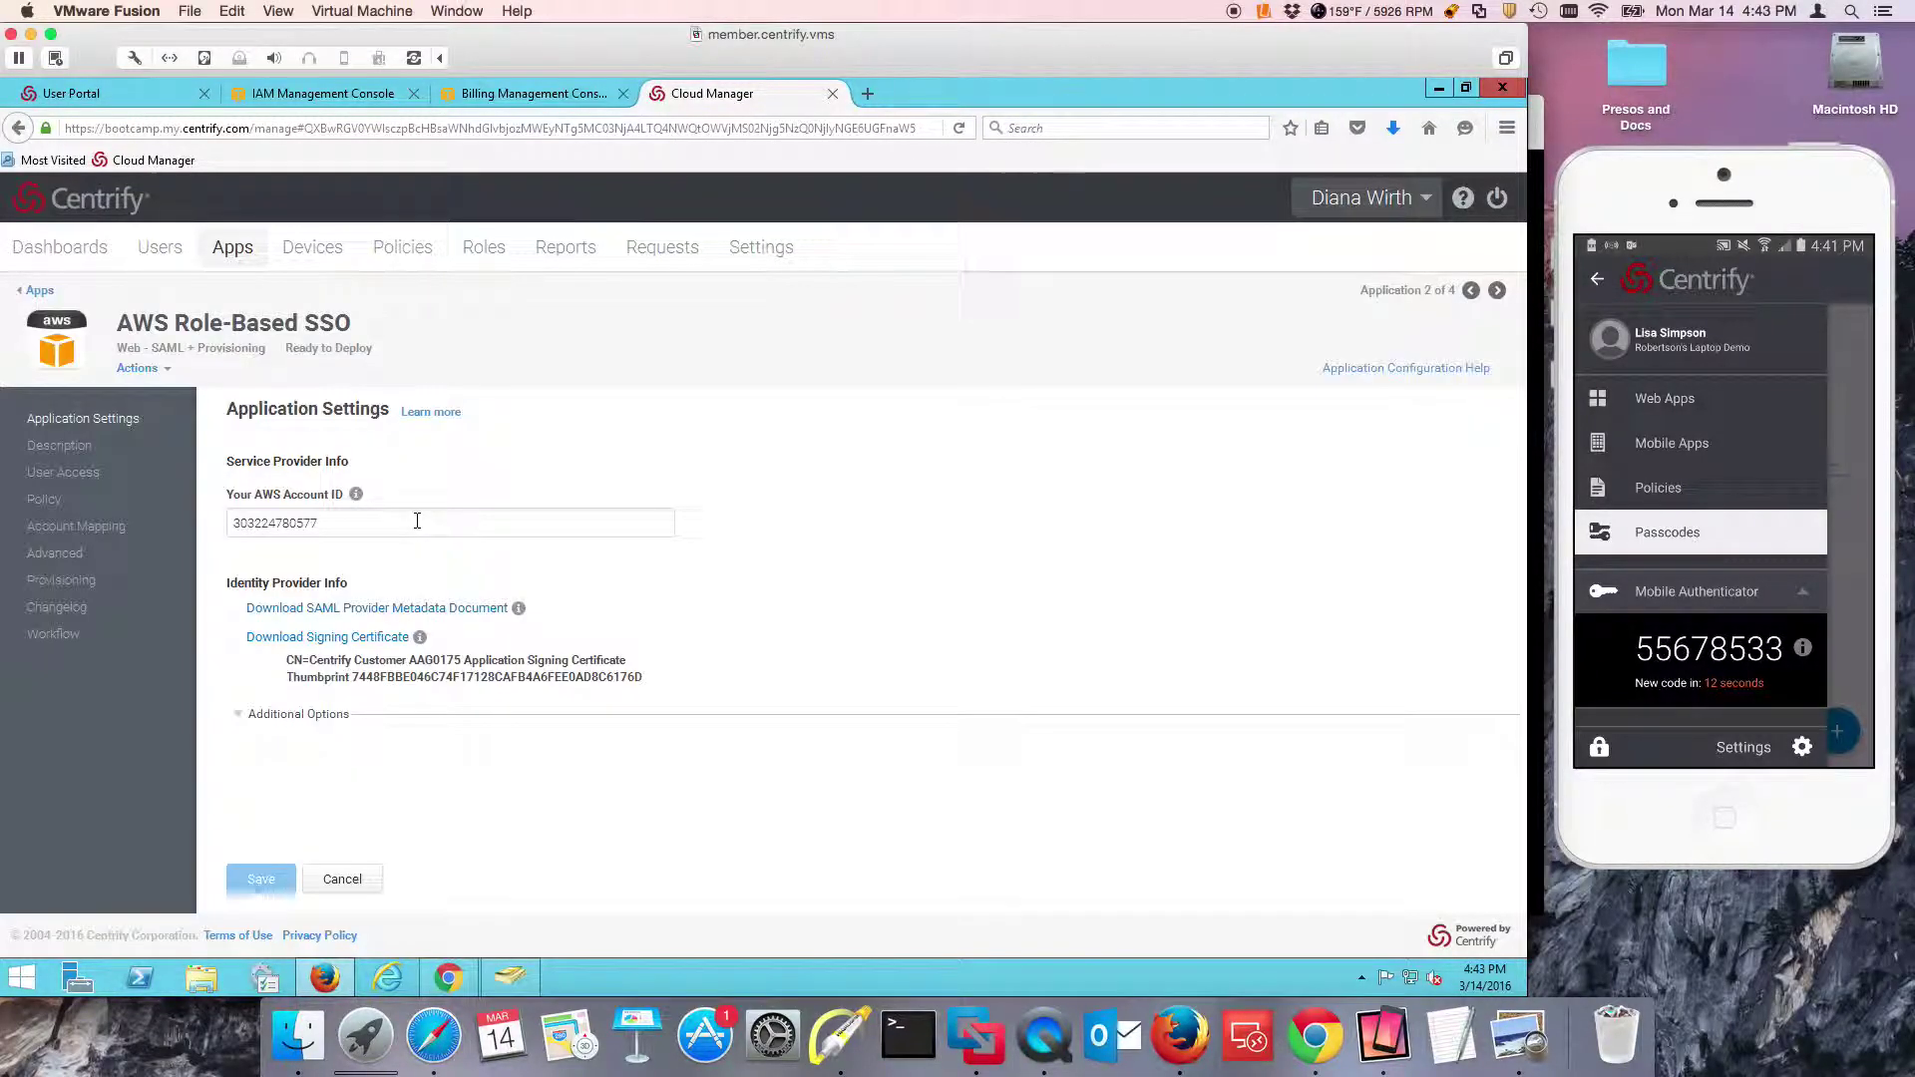
pyautogui.click(61, 470)
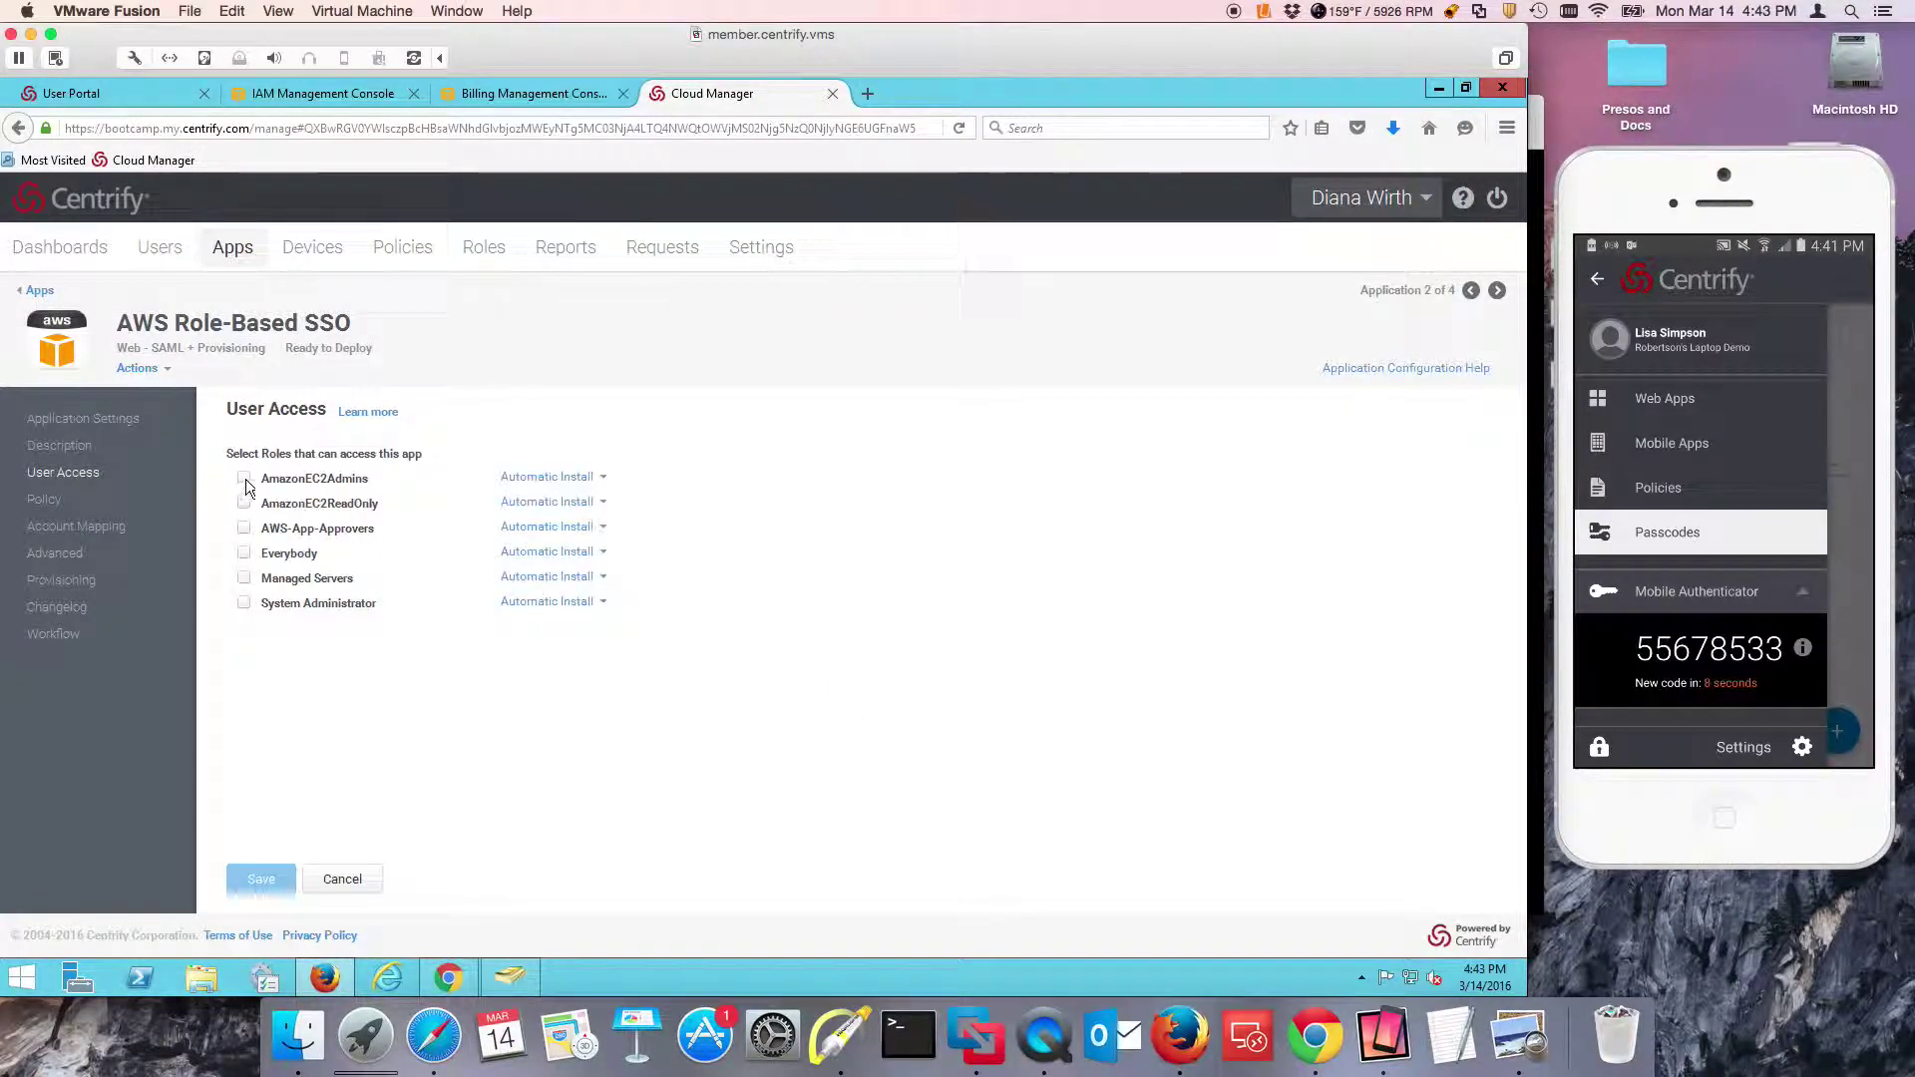
pyautogui.click(240, 479)
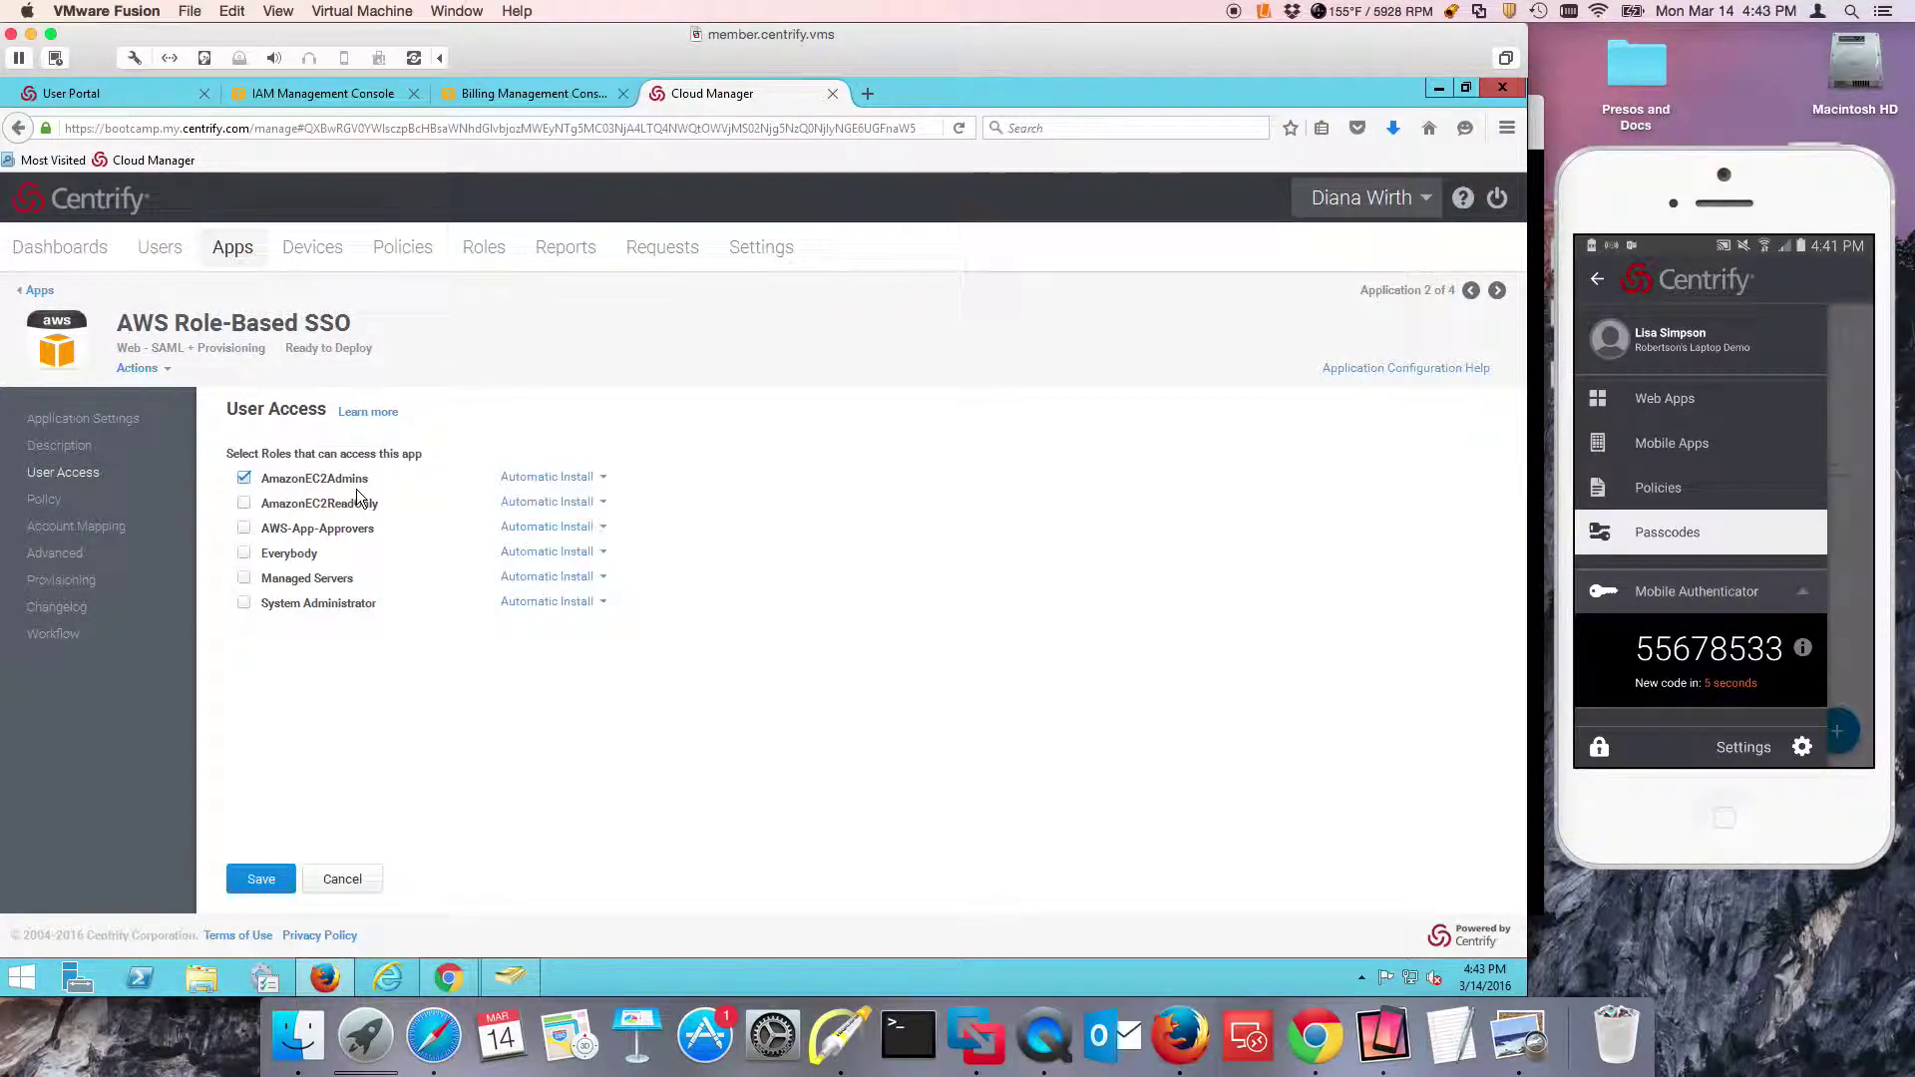
pyautogui.click(243, 502)
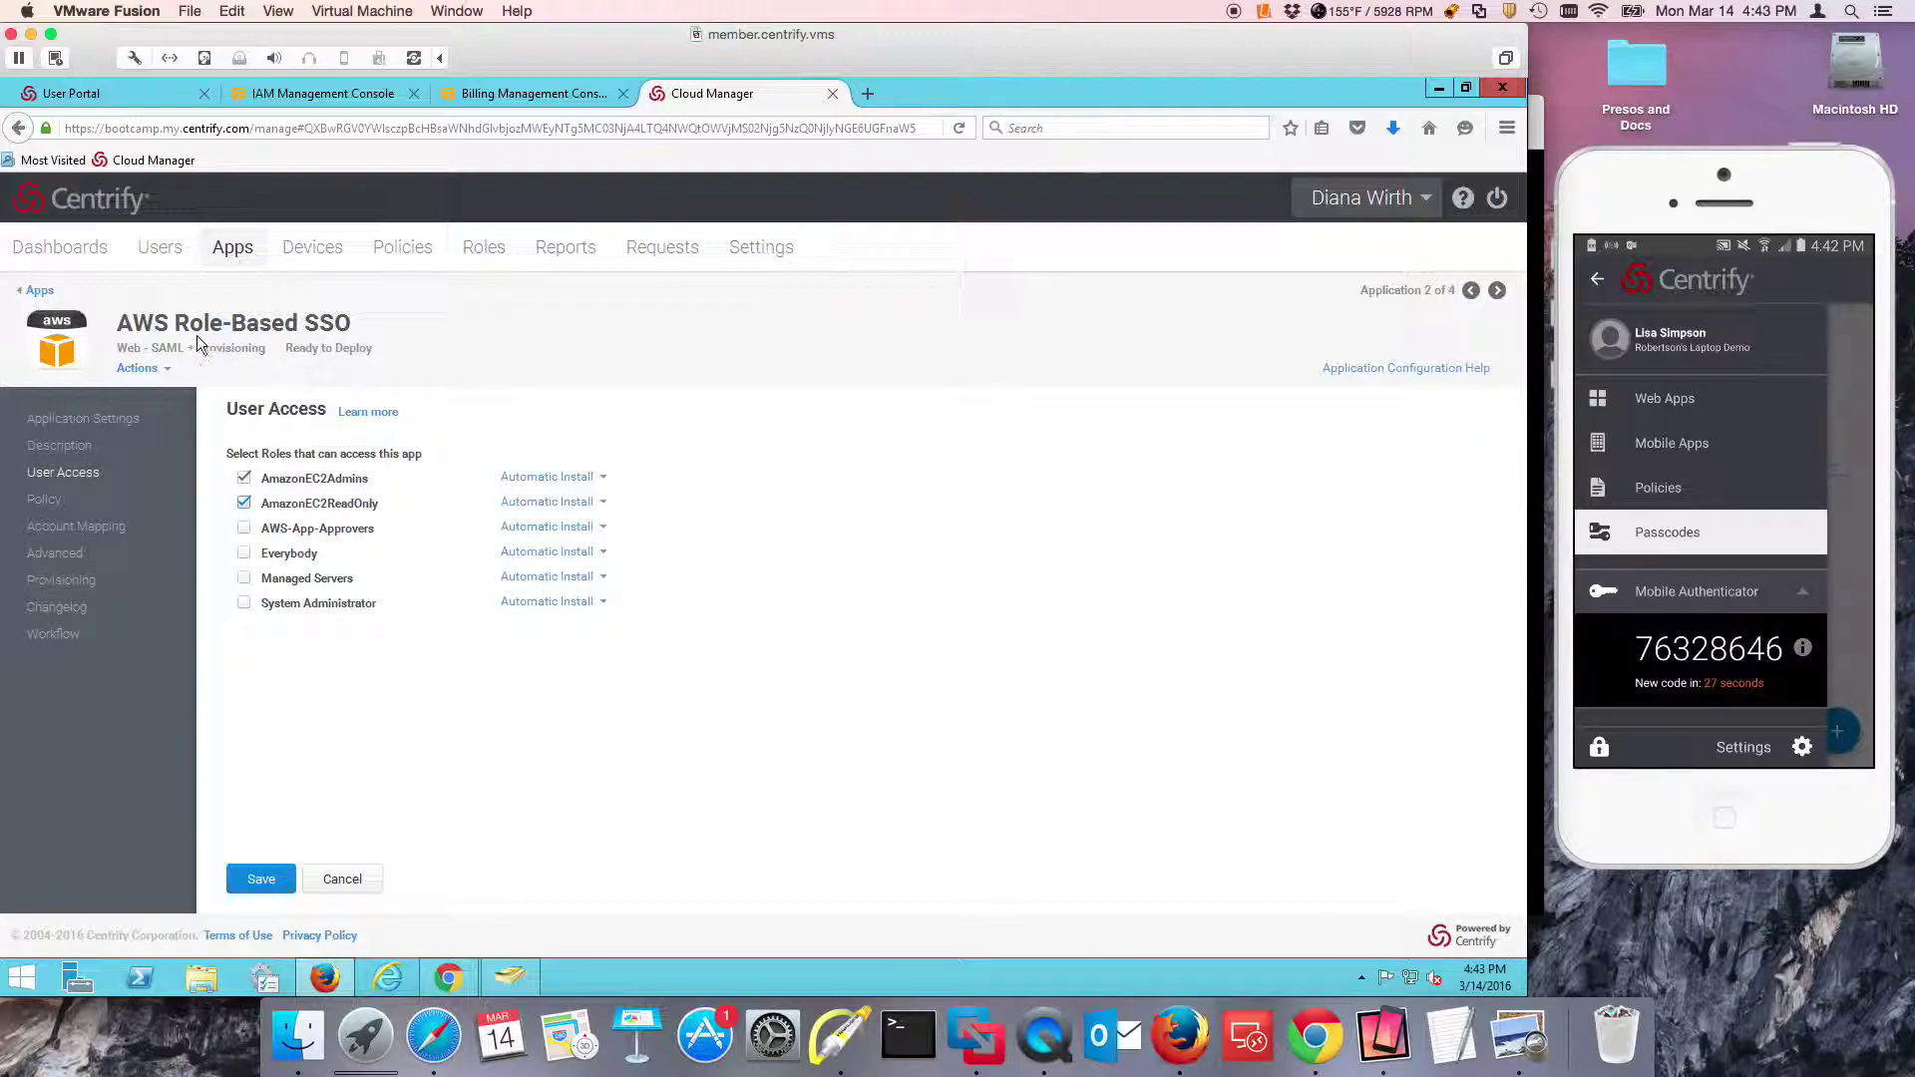
pyautogui.click(257, 879)
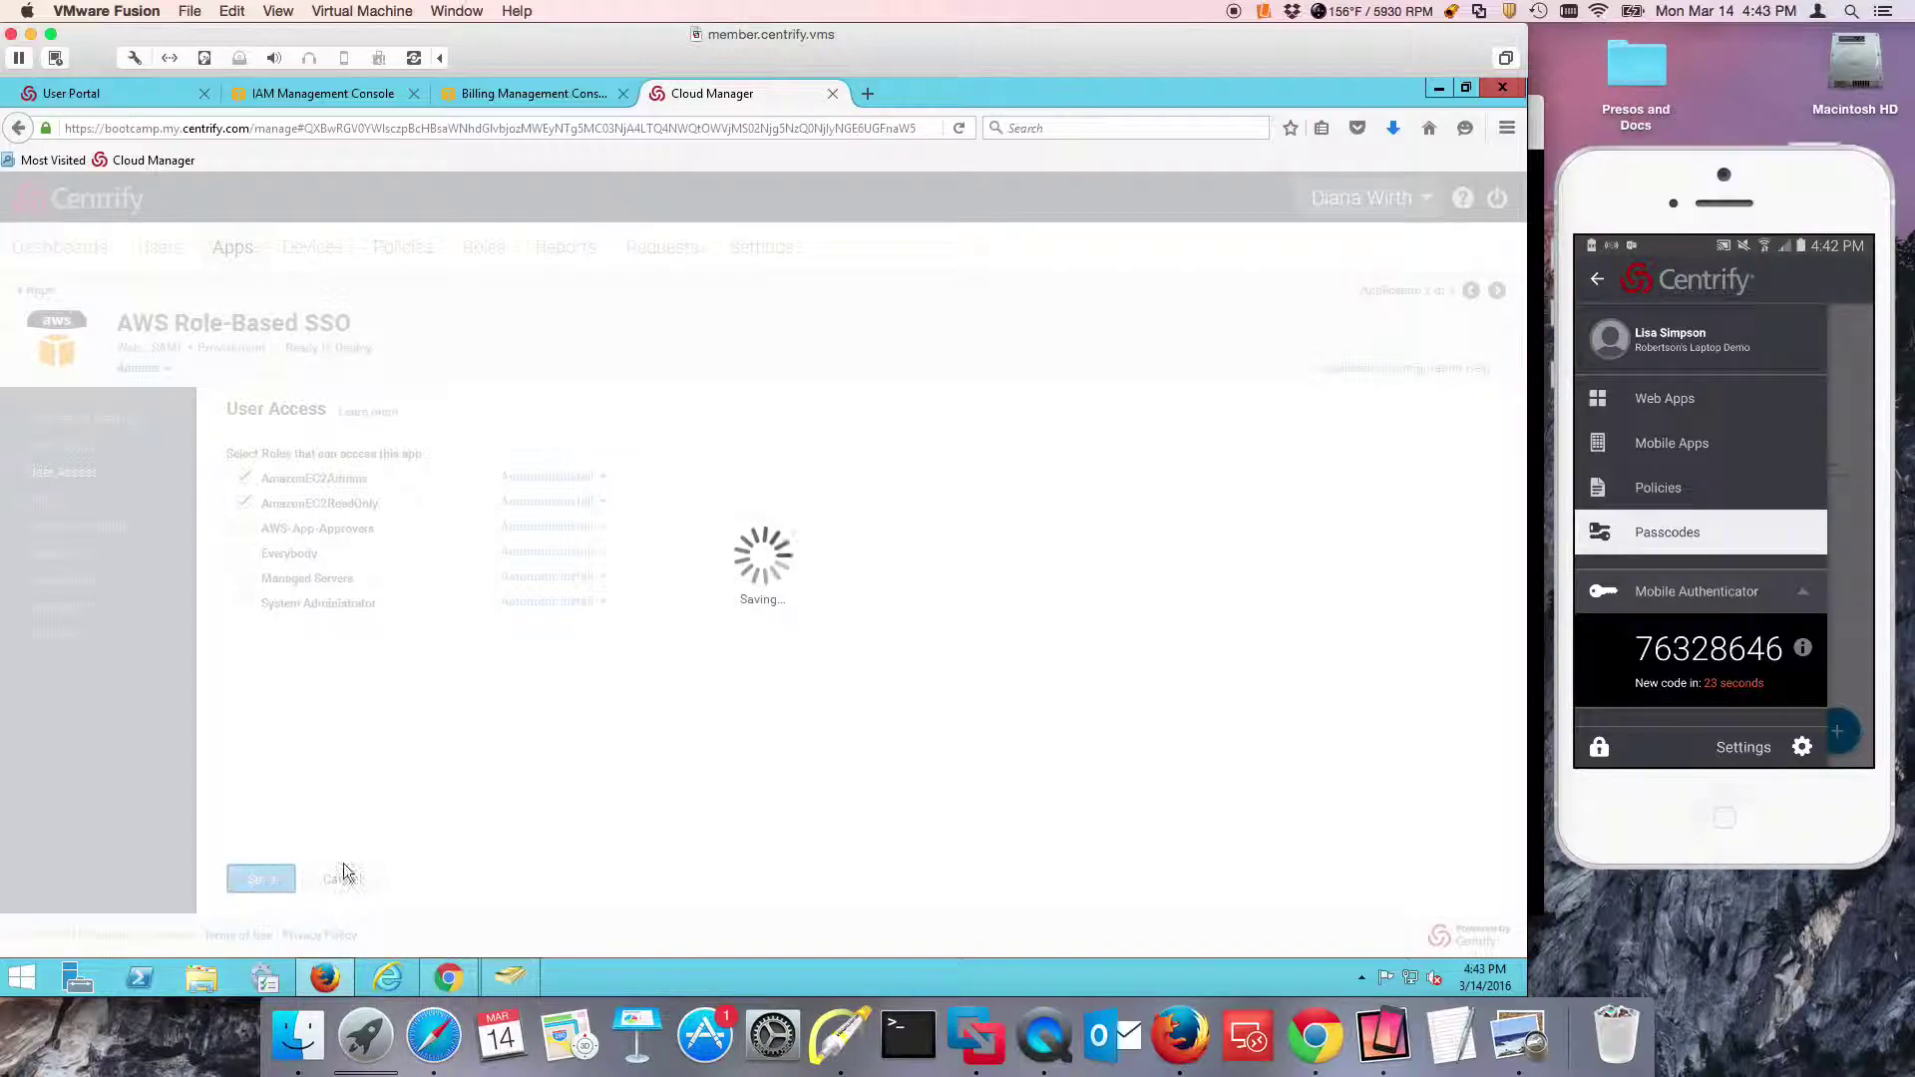
# Review the AWS-EC2-Admins group's members in ADUC, close it, and show Cloud Manager's Roles list
pyautogui.click(535, 976)
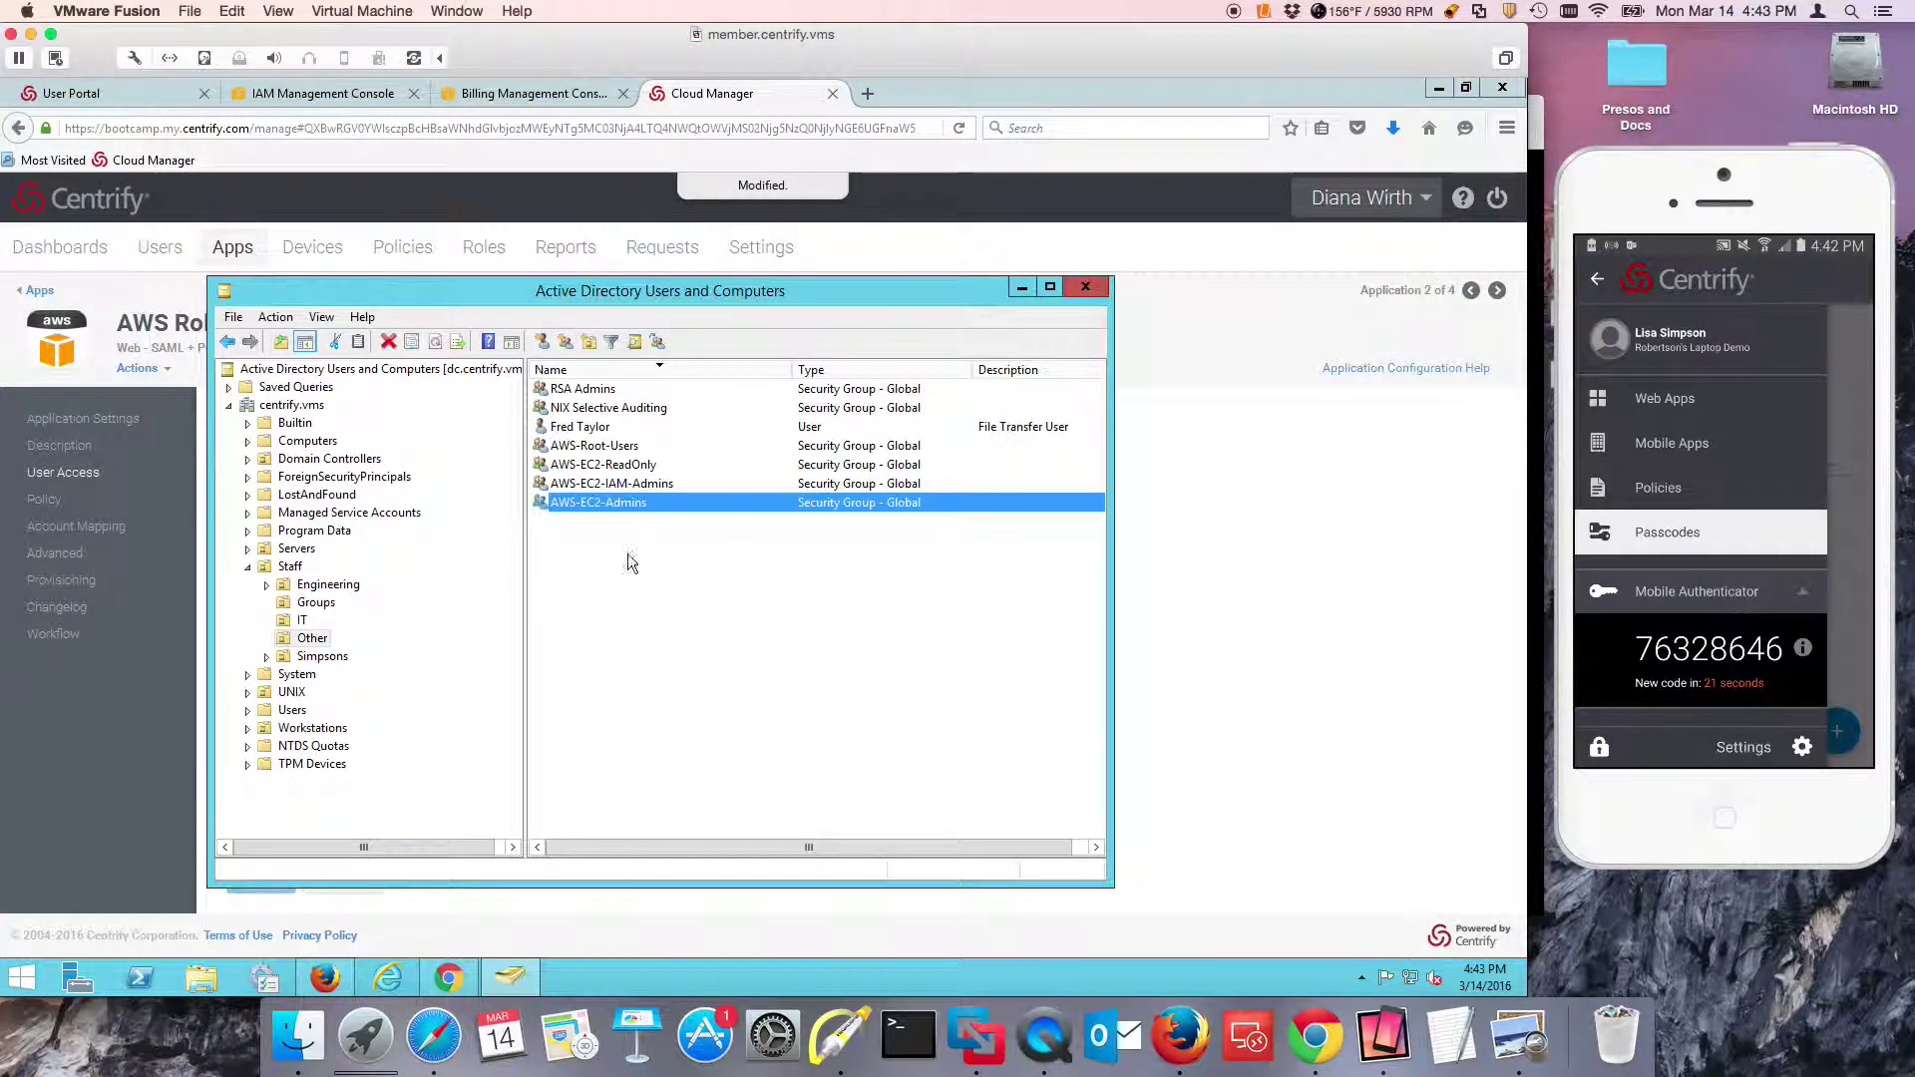
pyautogui.doubleClick(617, 505)
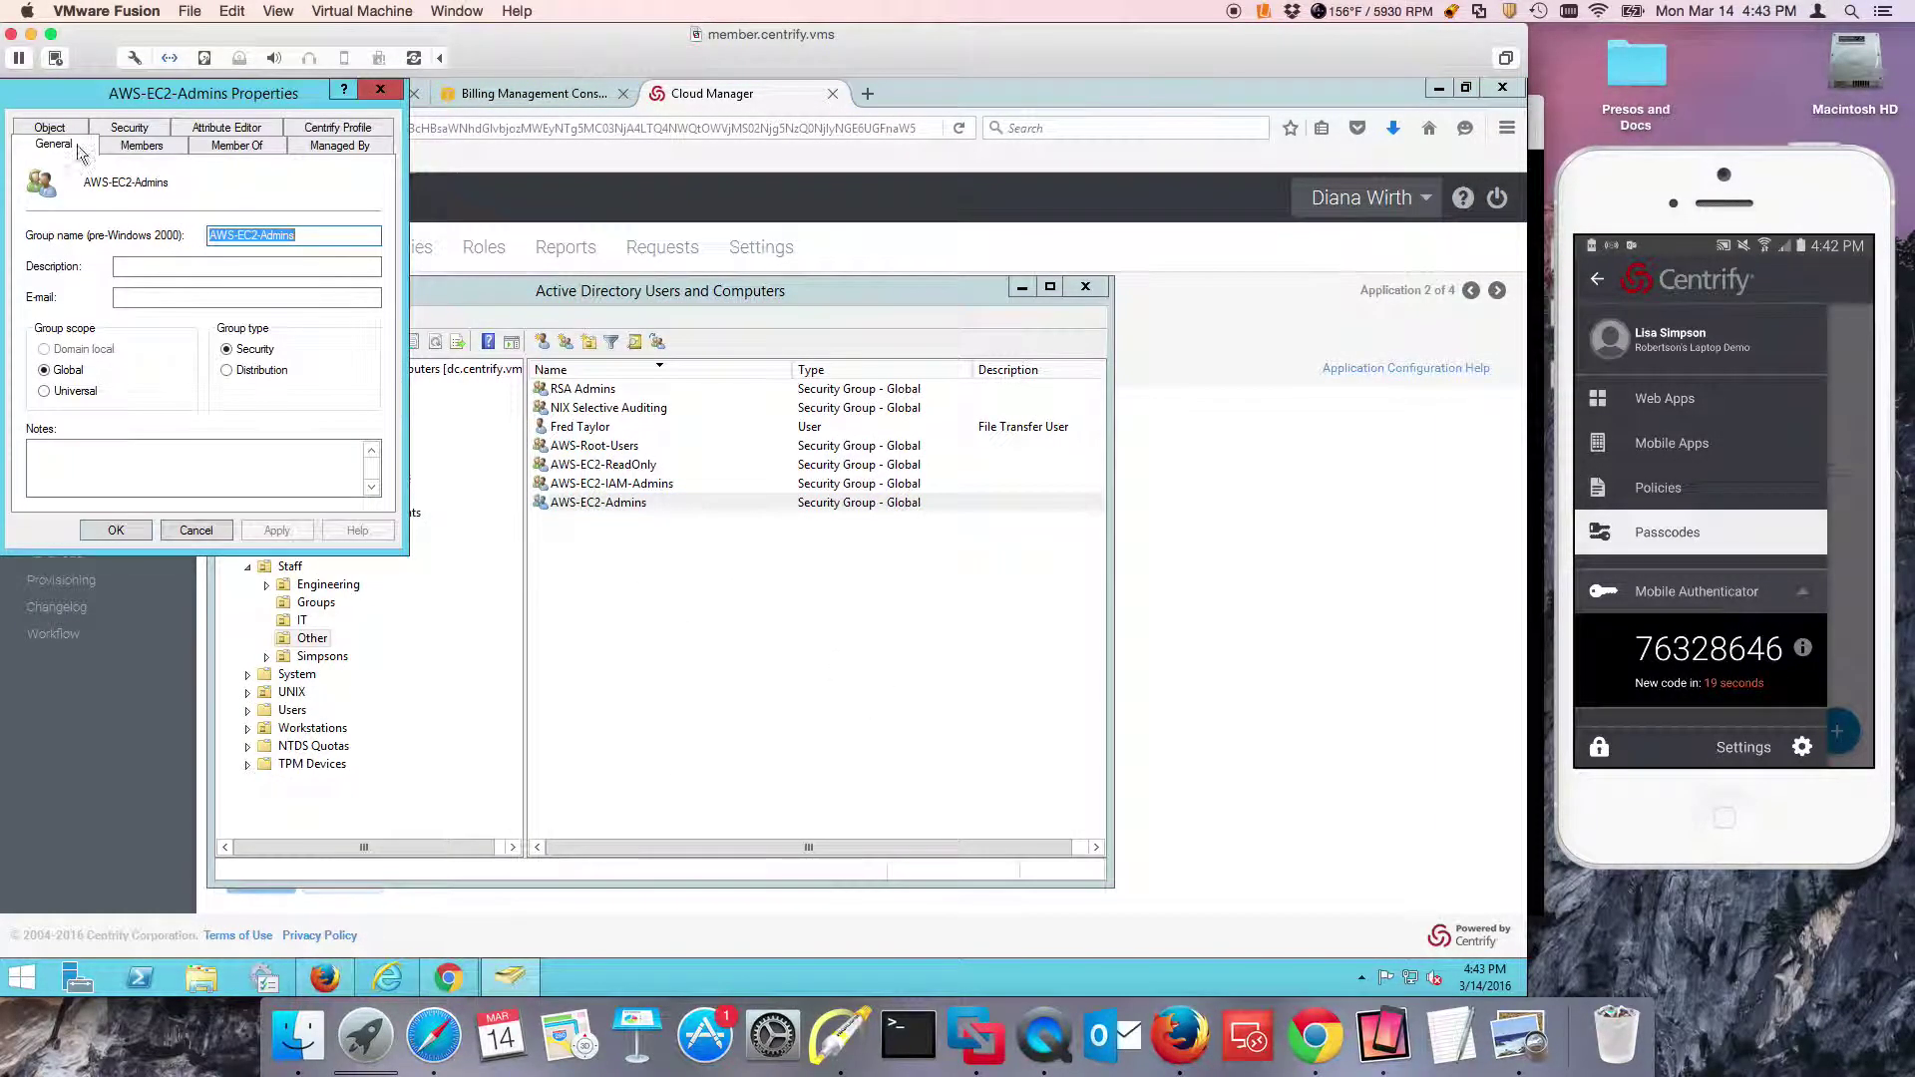
pyautogui.click(141, 142)
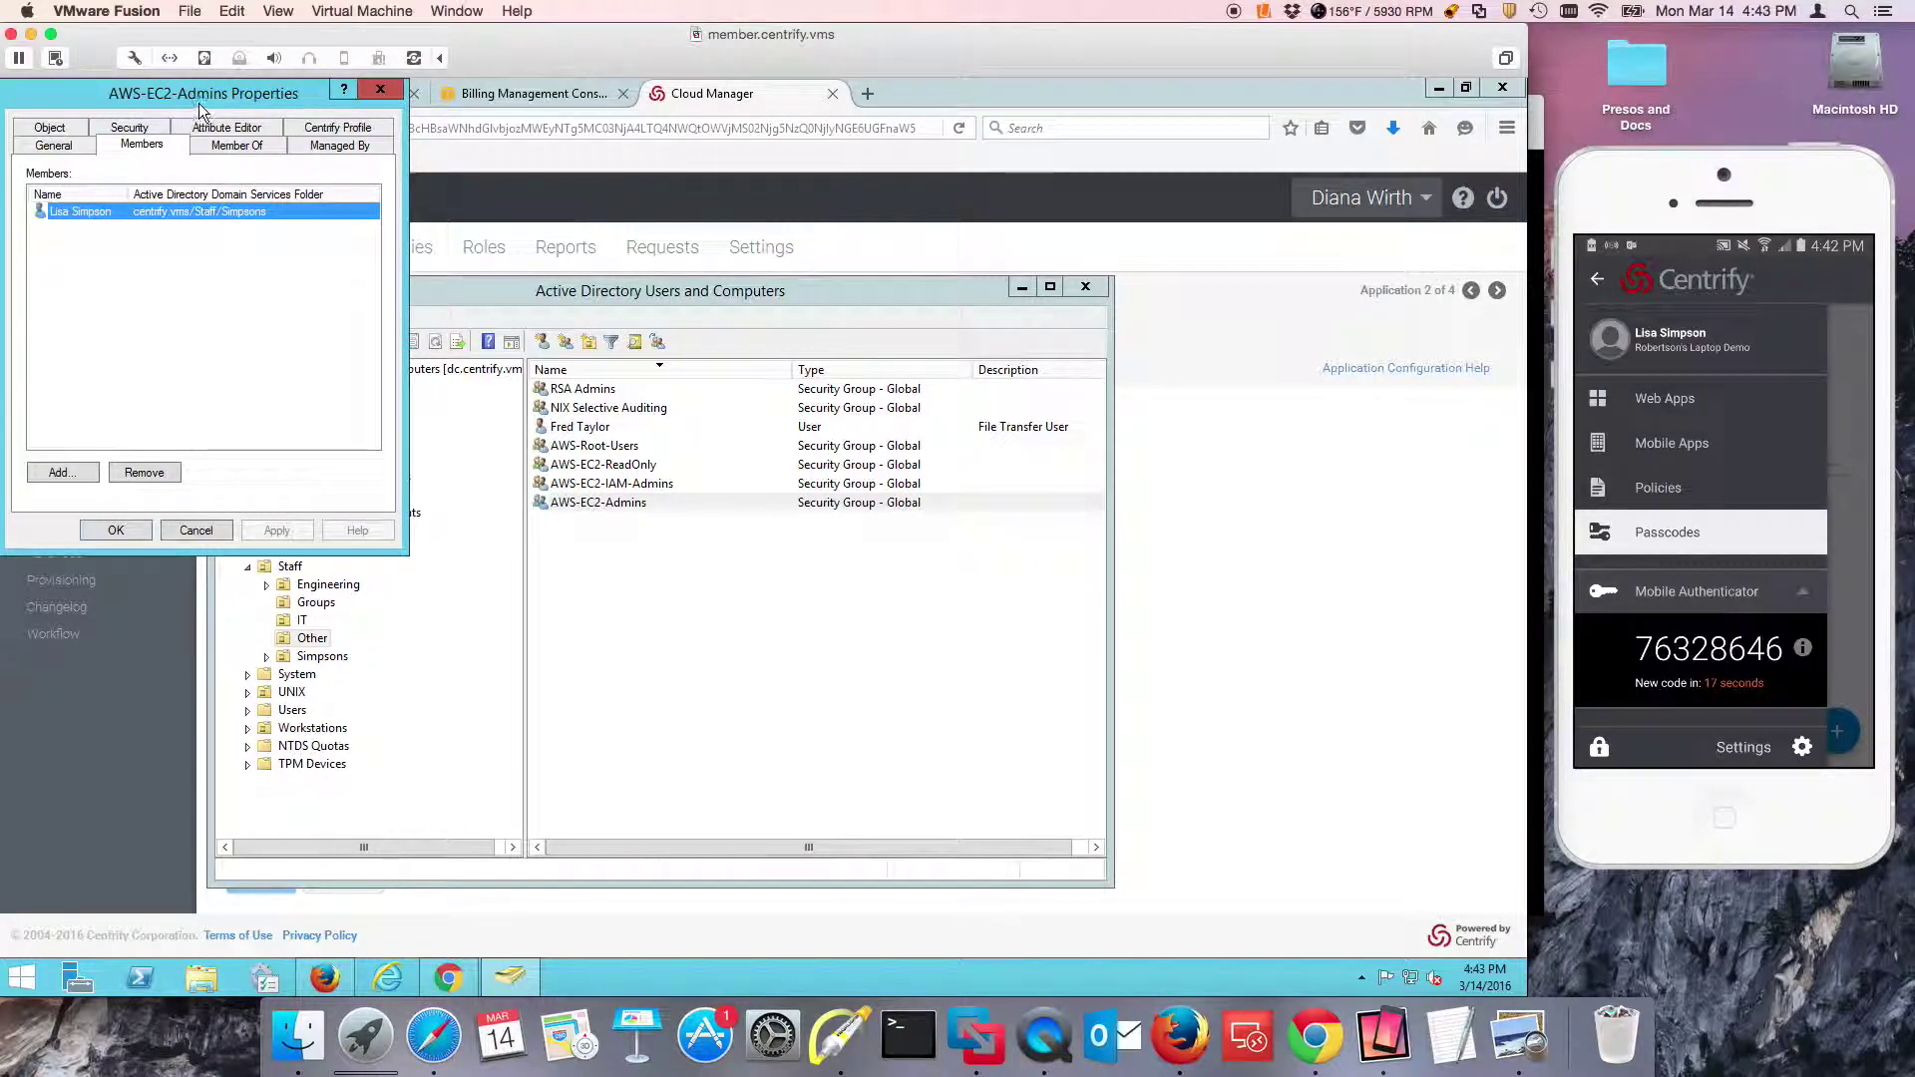
pyautogui.click(380, 88)
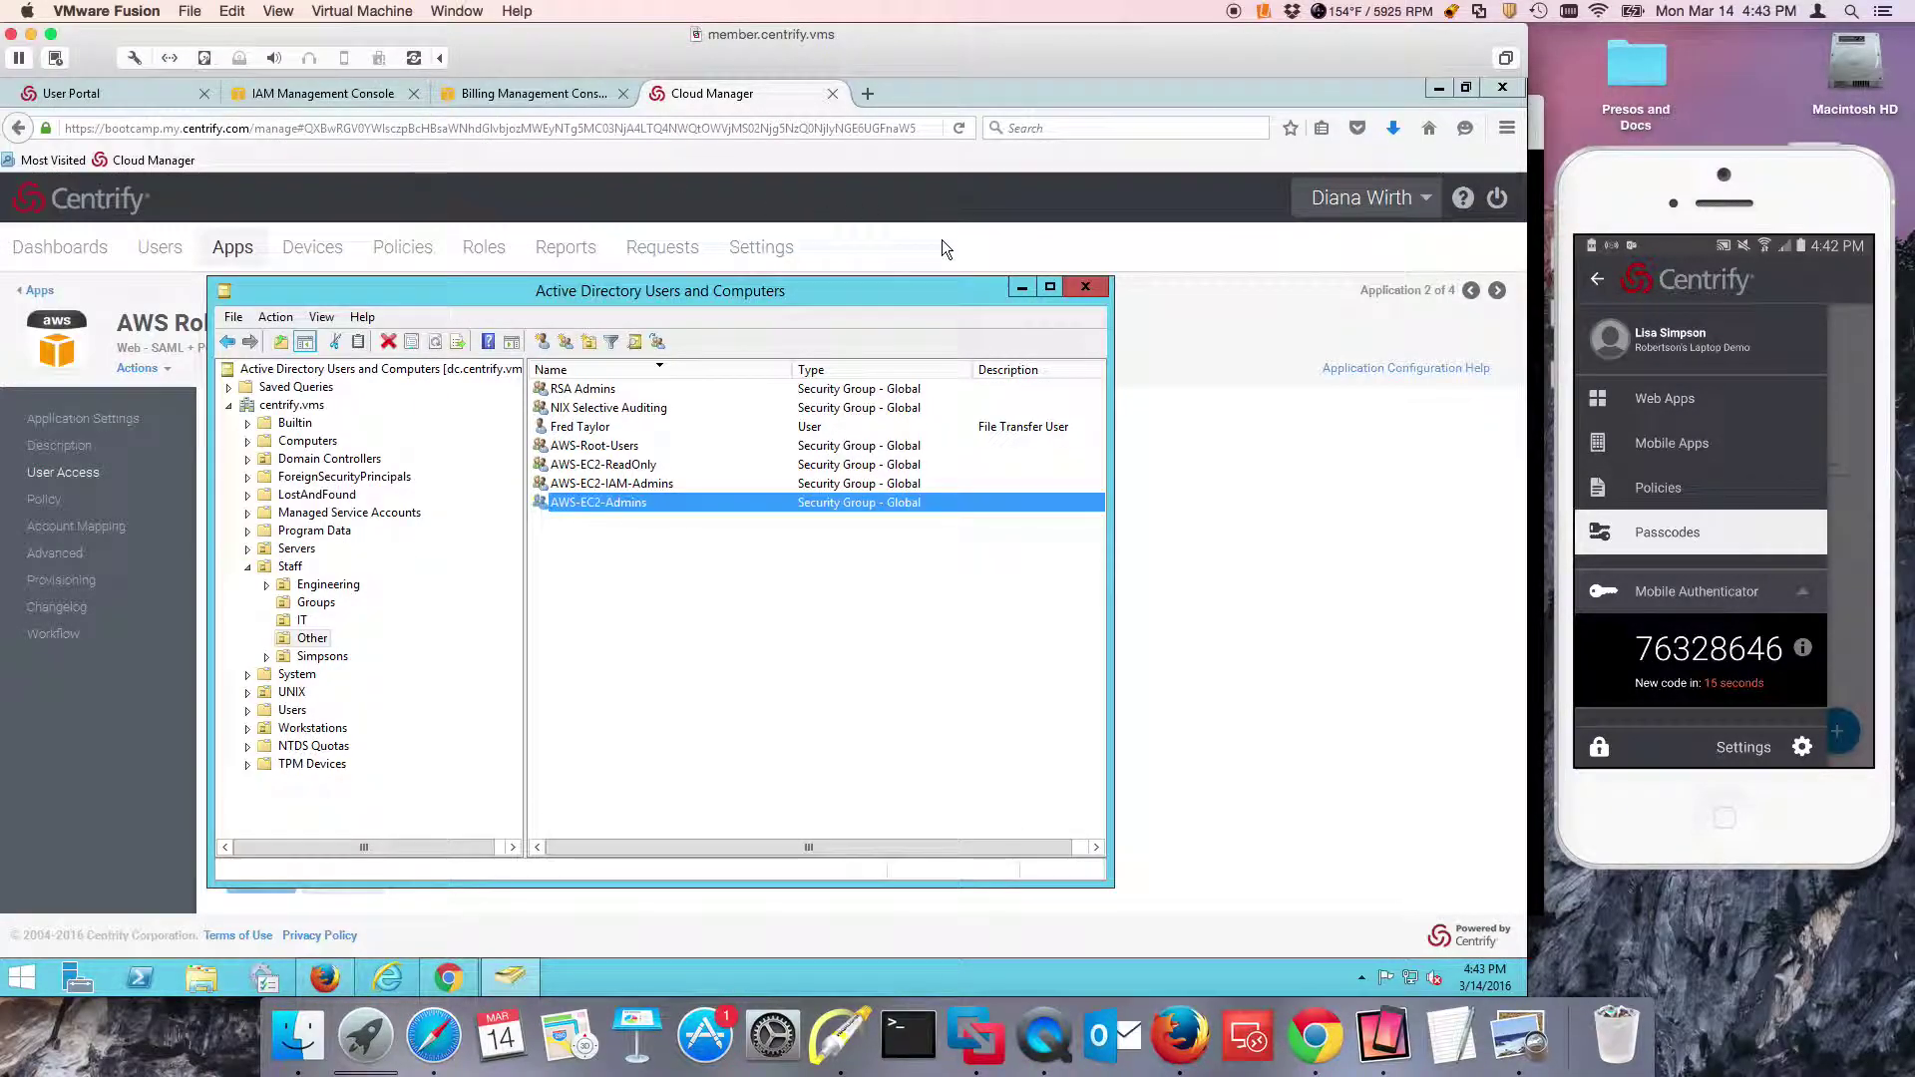
pyautogui.click(1077, 291)
pyautogui.click(482, 248)
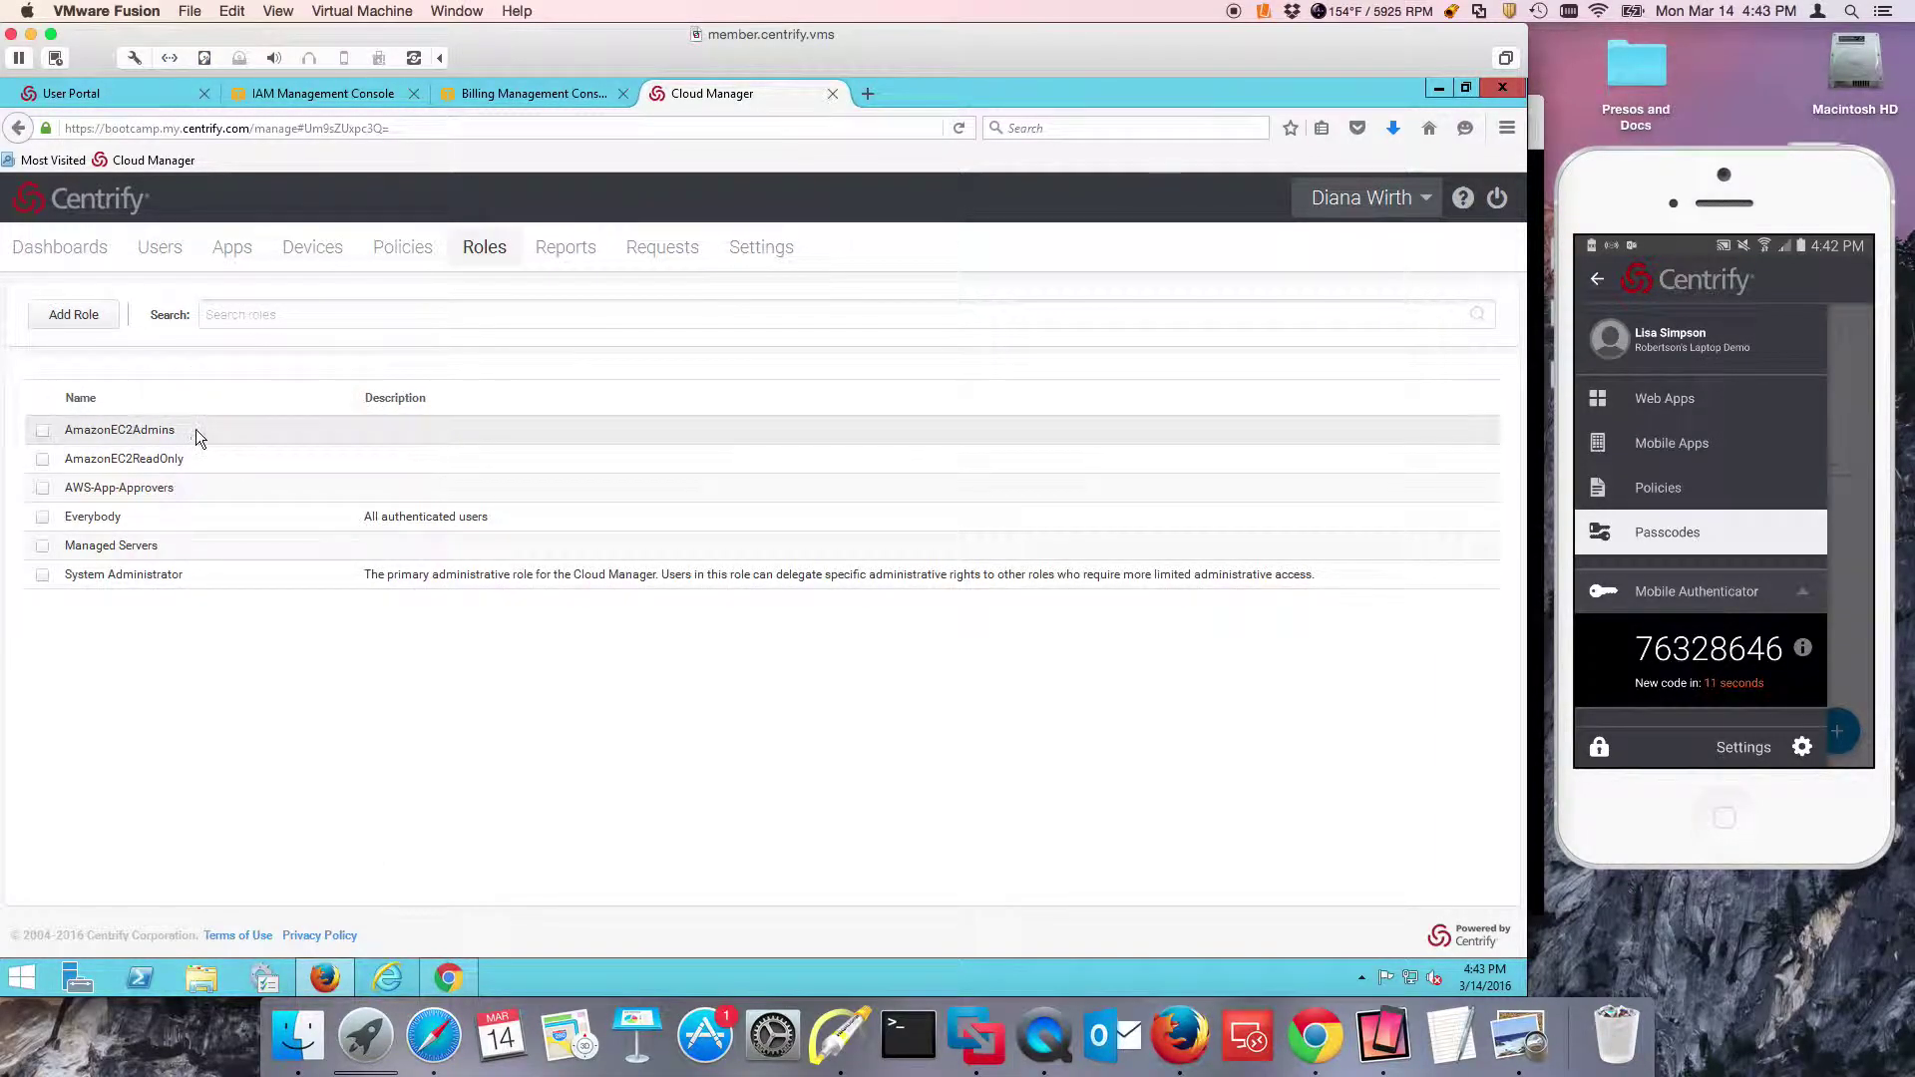
pyautogui.click(196, 431)
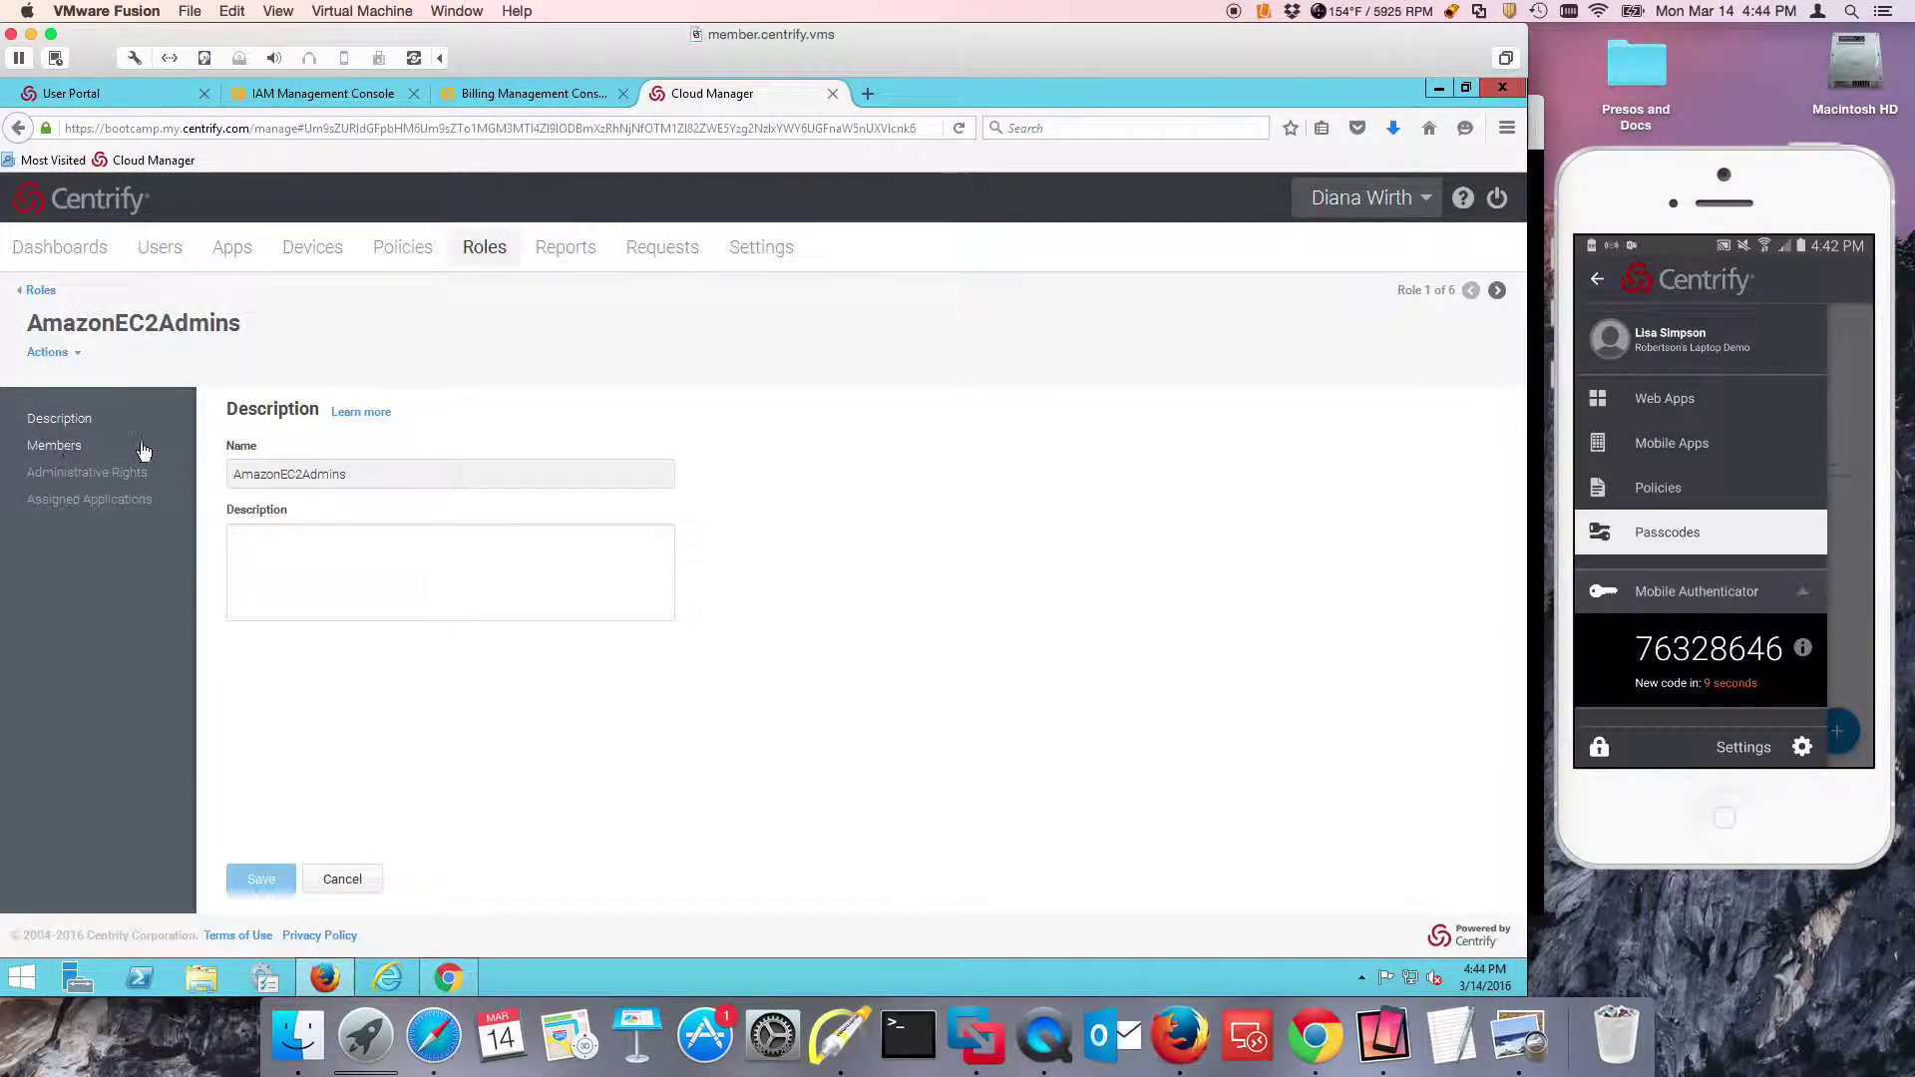
pyautogui.click(140, 447)
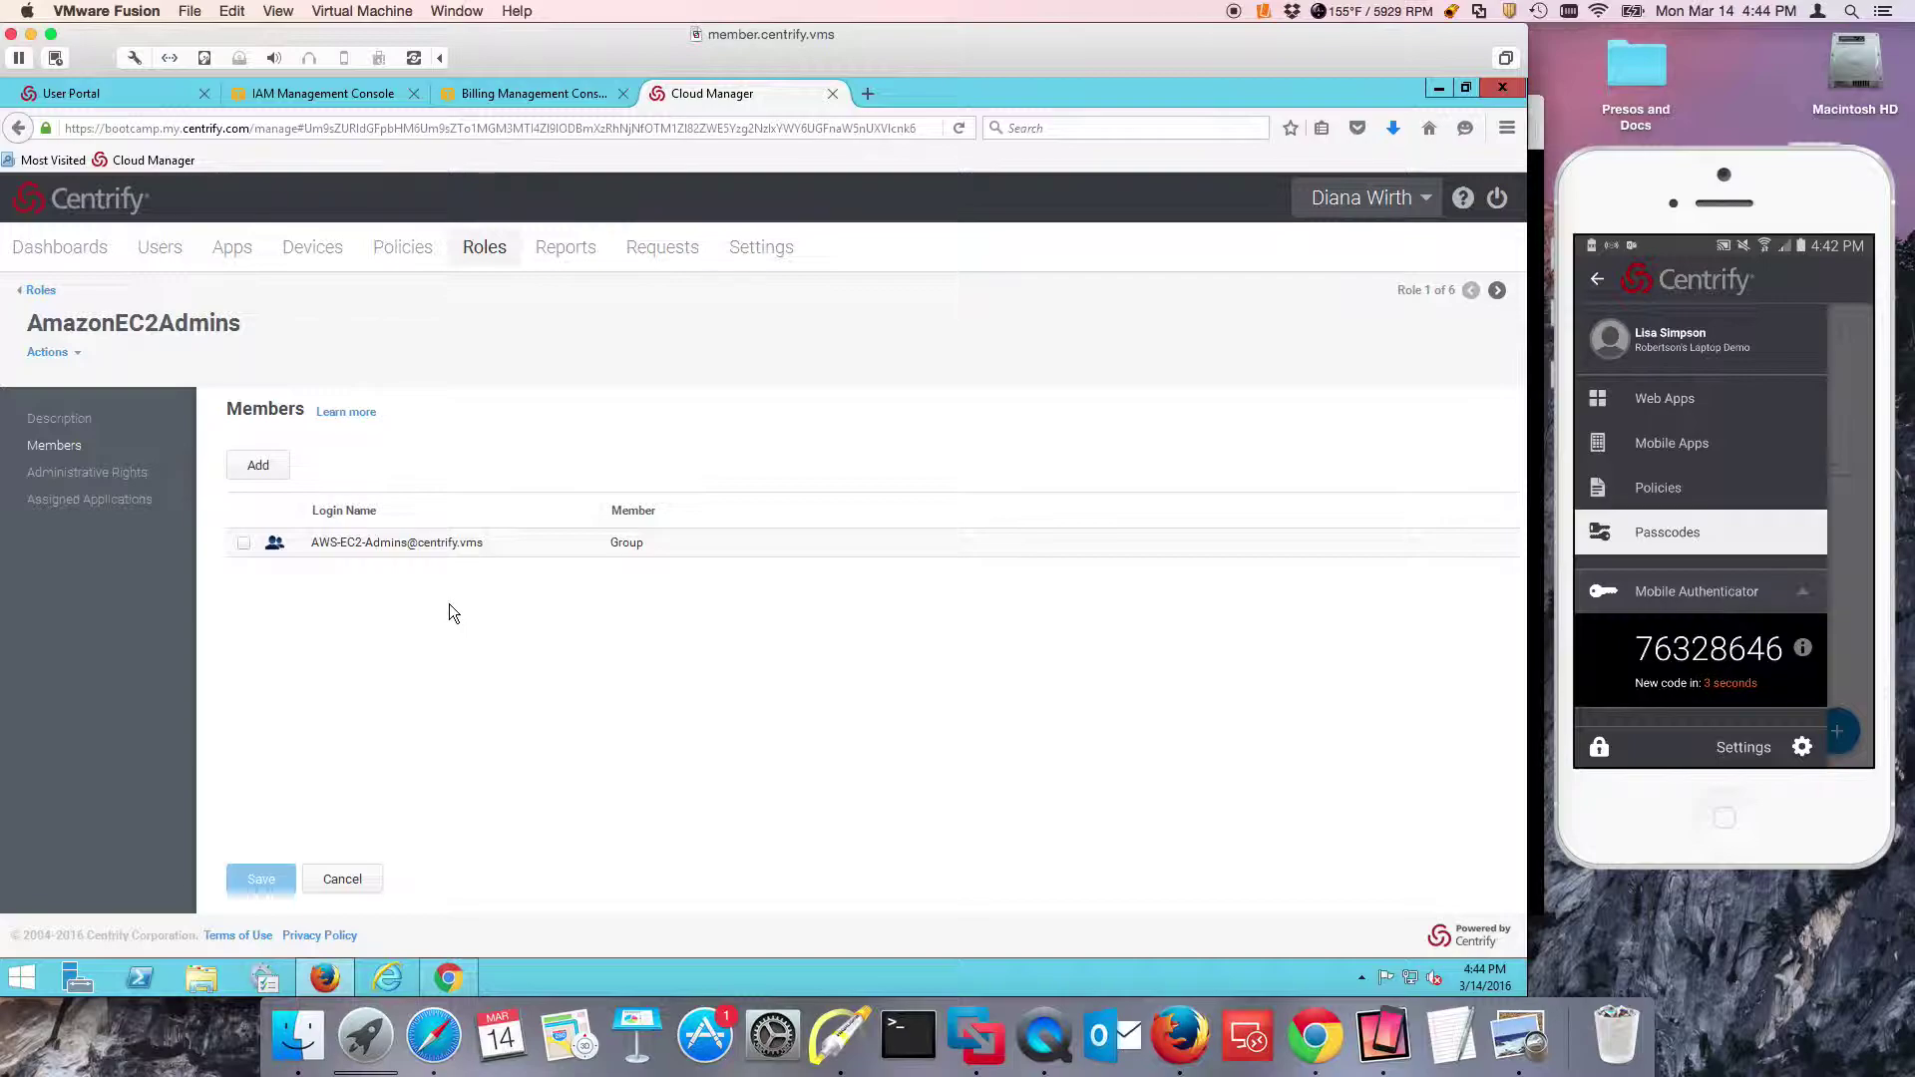
# Reload the User Portal and launch the newly listed AWS Role-Based SSO app to reach AWS role selection
pyautogui.click(448, 978)
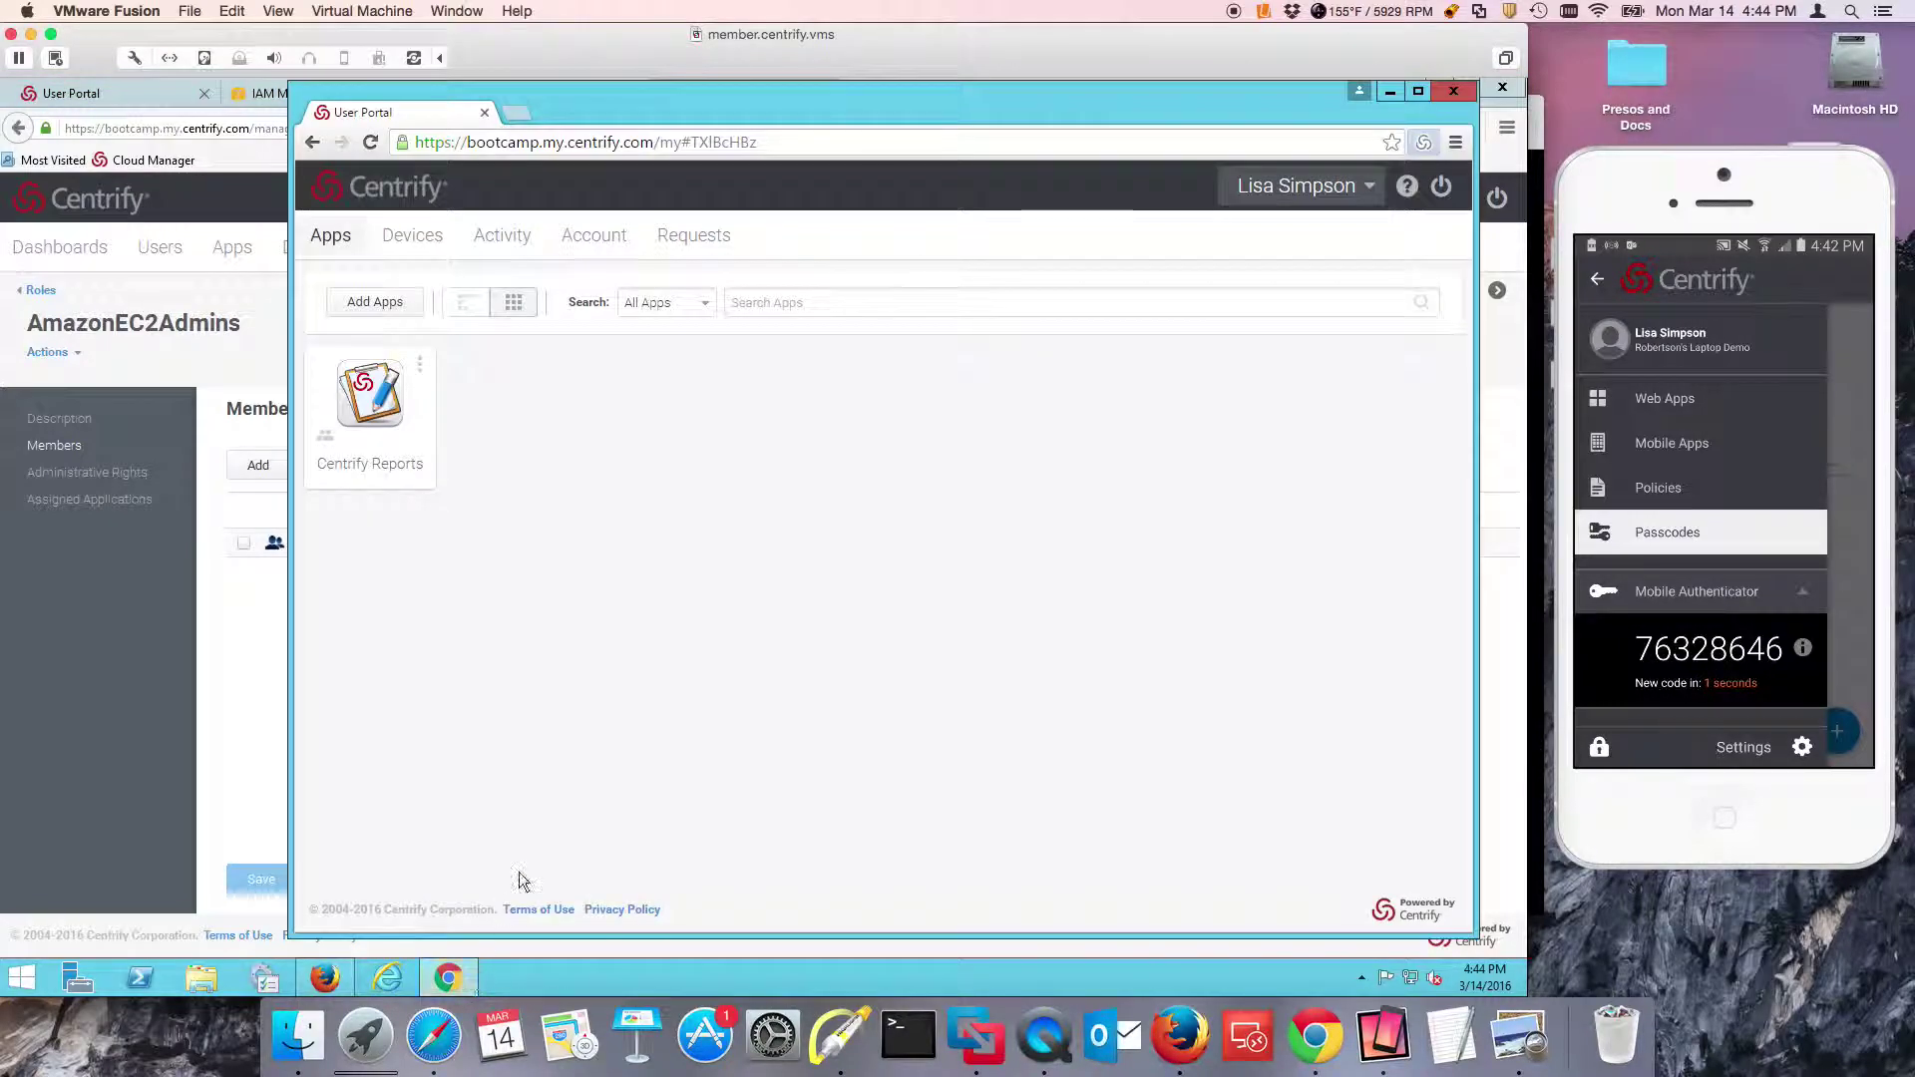
pyautogui.click(1297, 186)
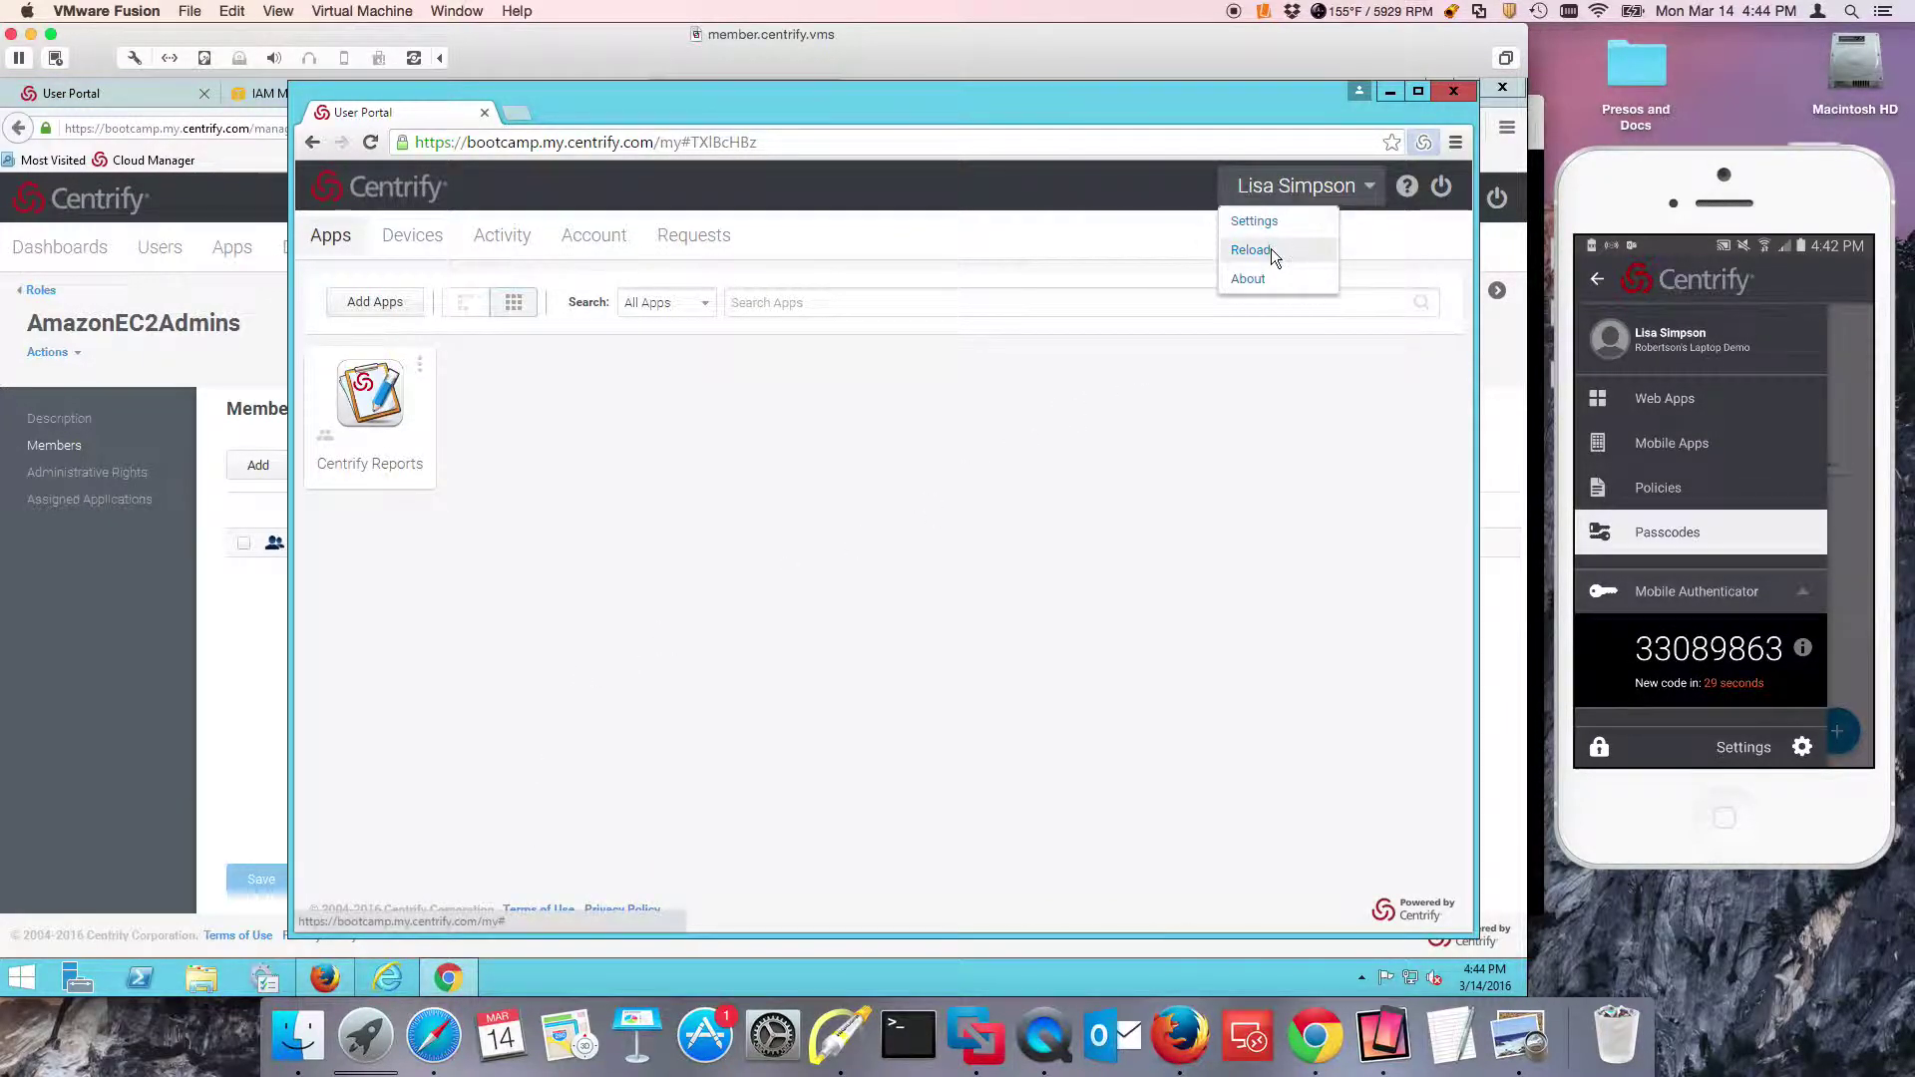
pyautogui.click(1271, 248)
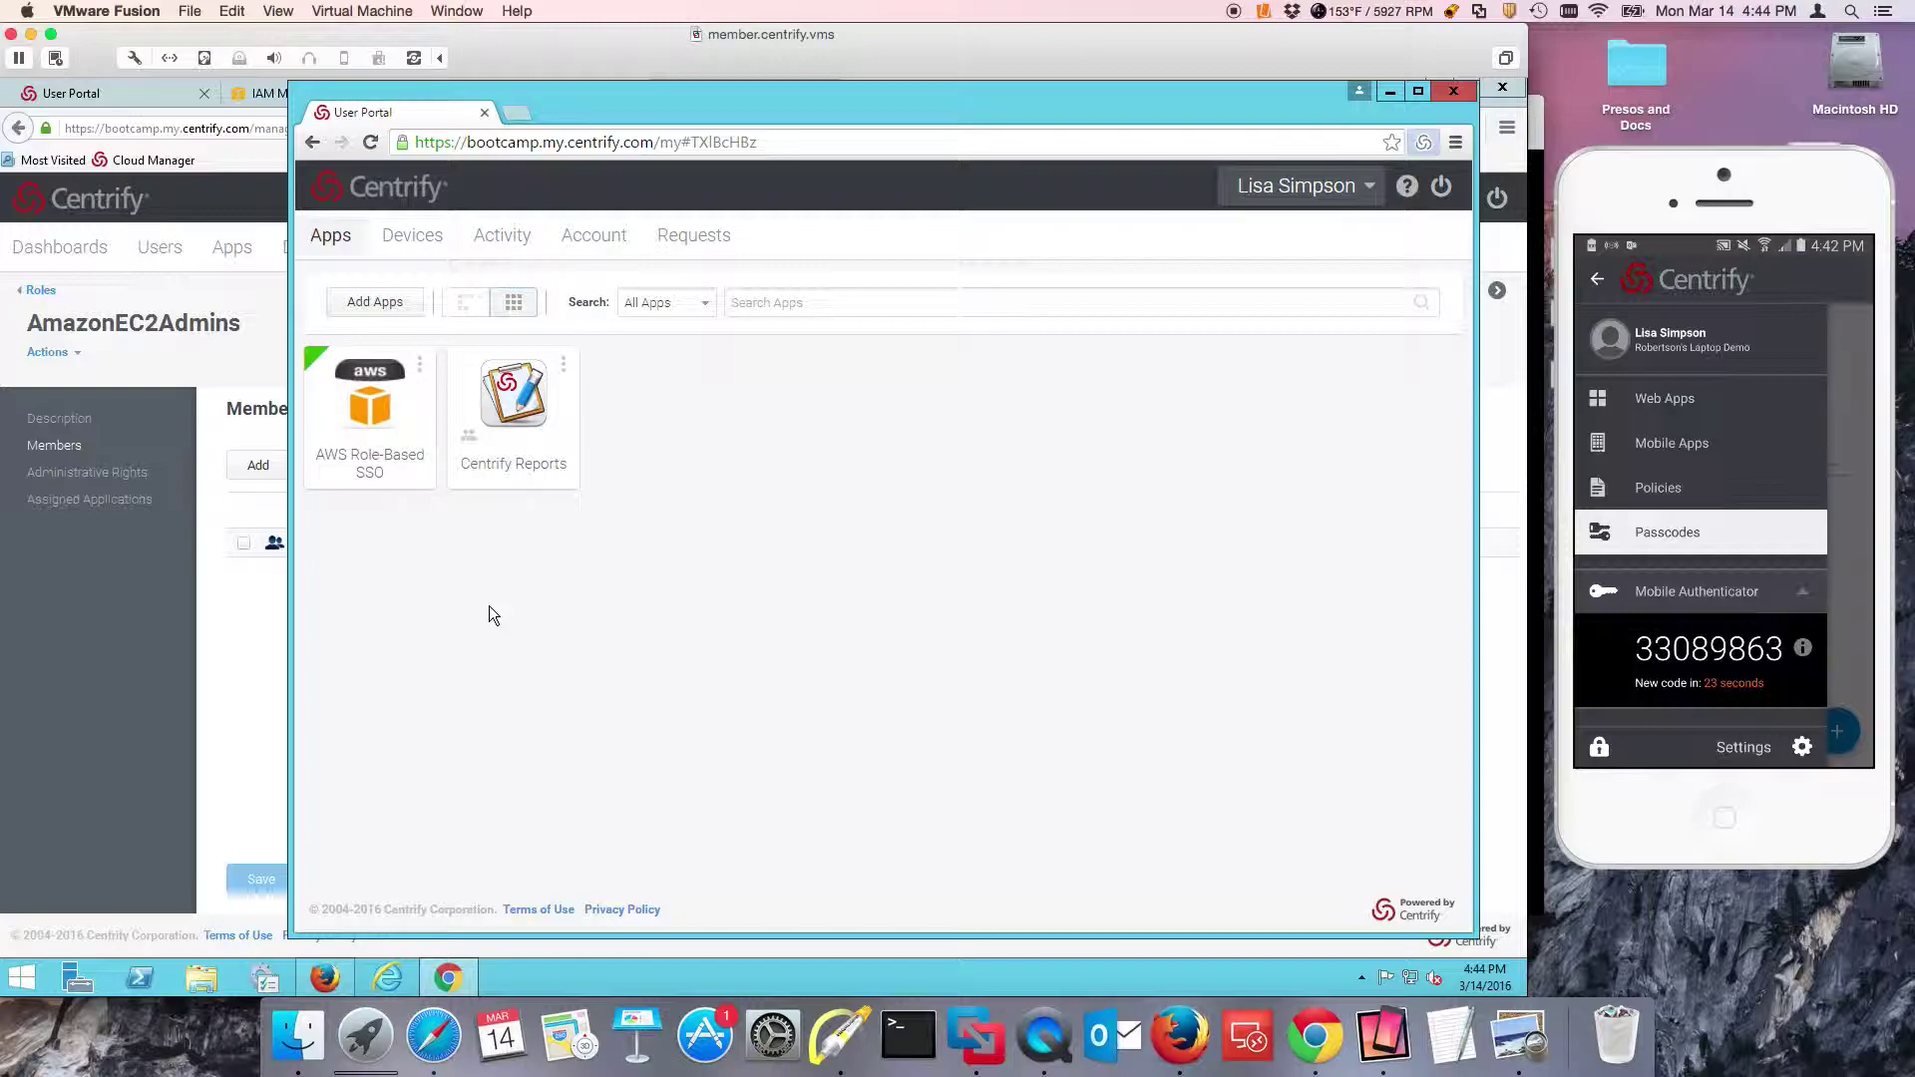
pyautogui.click(363, 416)
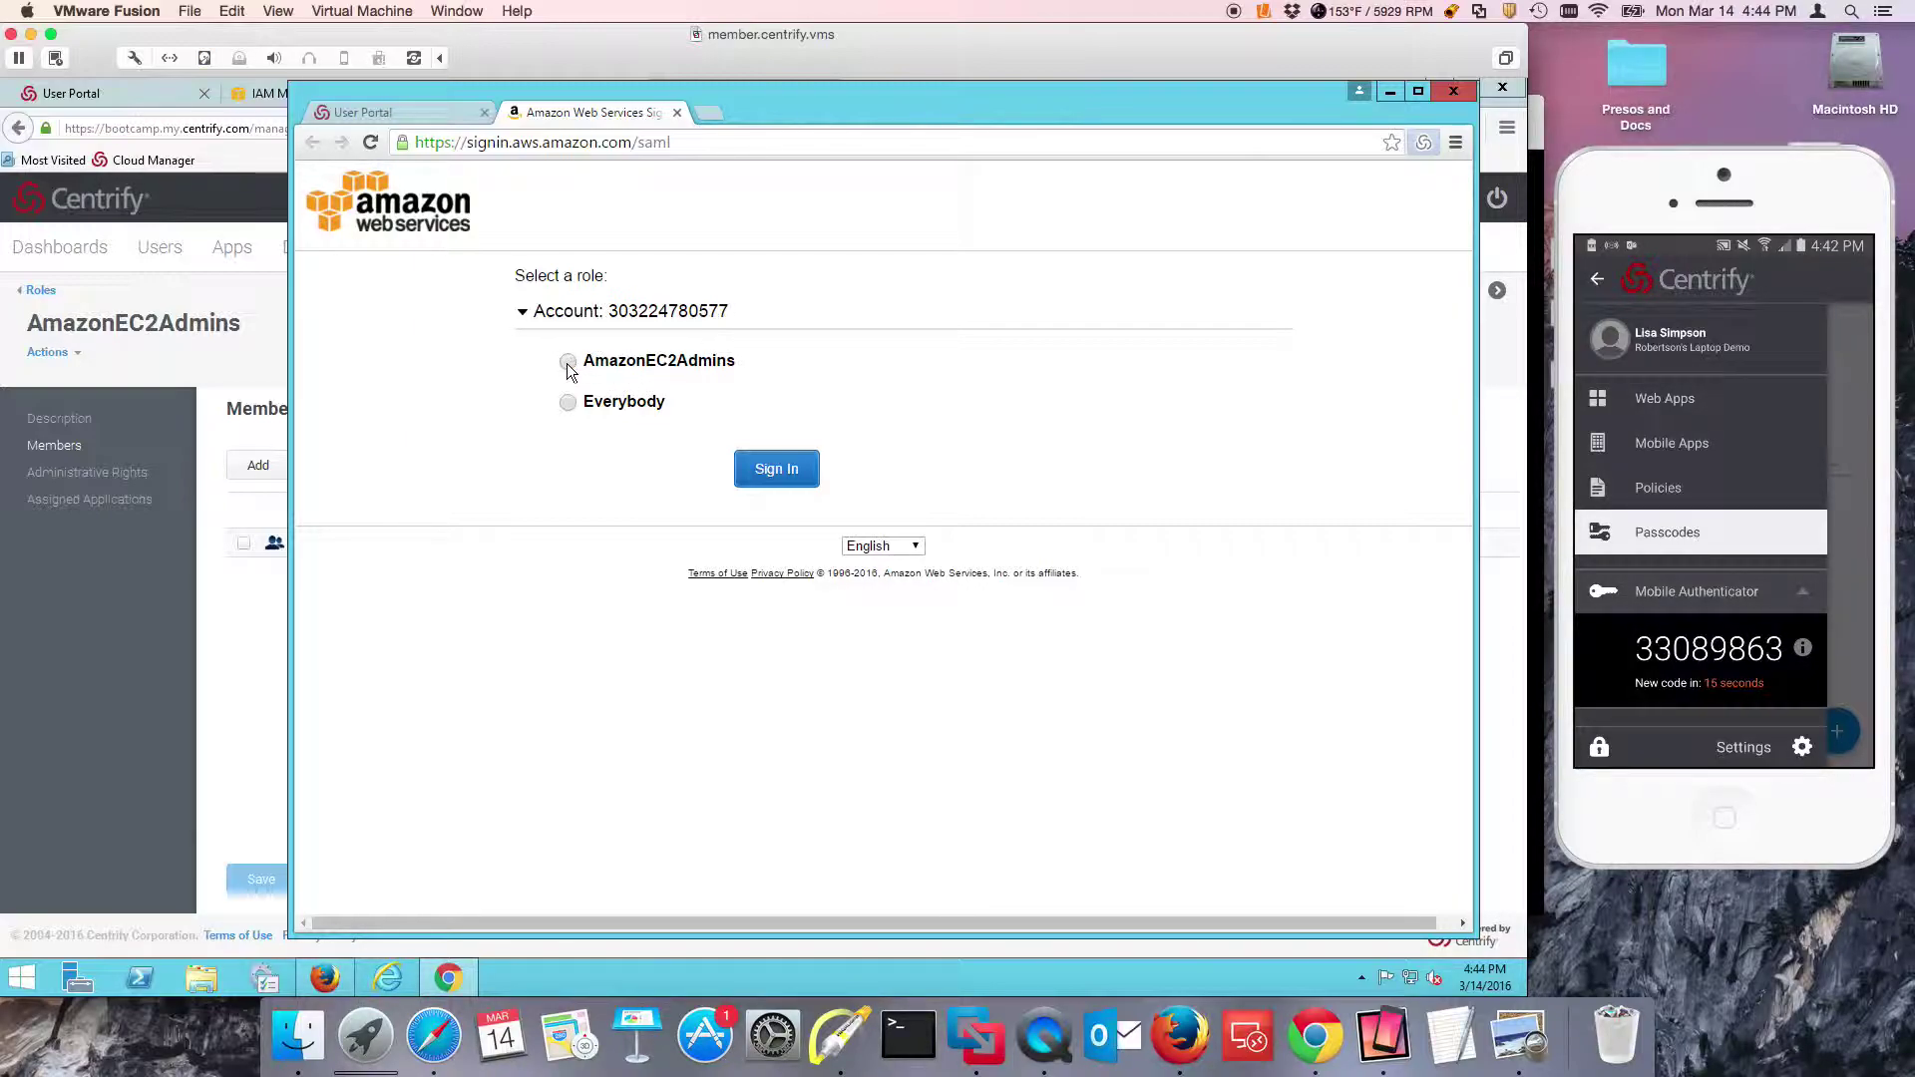
# Sign in to AWS as AmazonEC2Admins, confirm the IAM Users list is empty, and return to the console
pyautogui.click(778, 472)
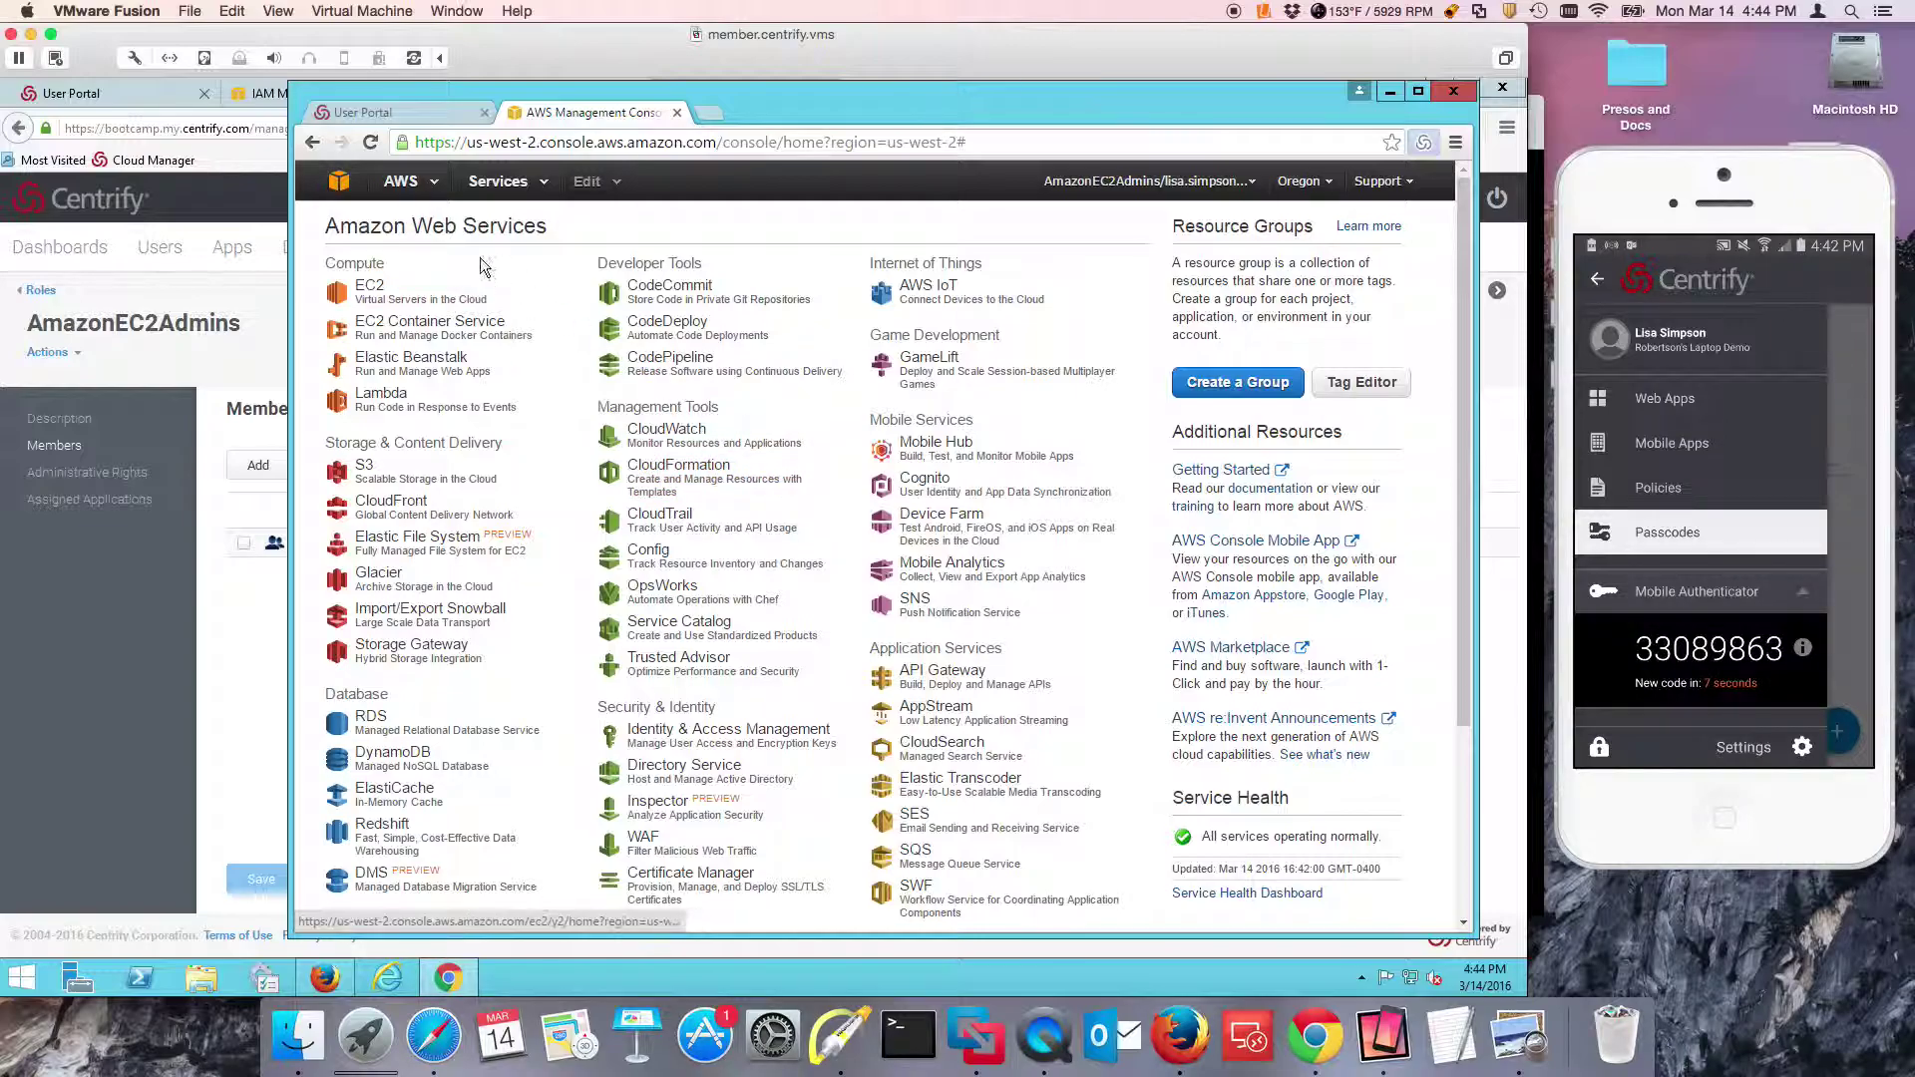
pyautogui.click(254, 93)
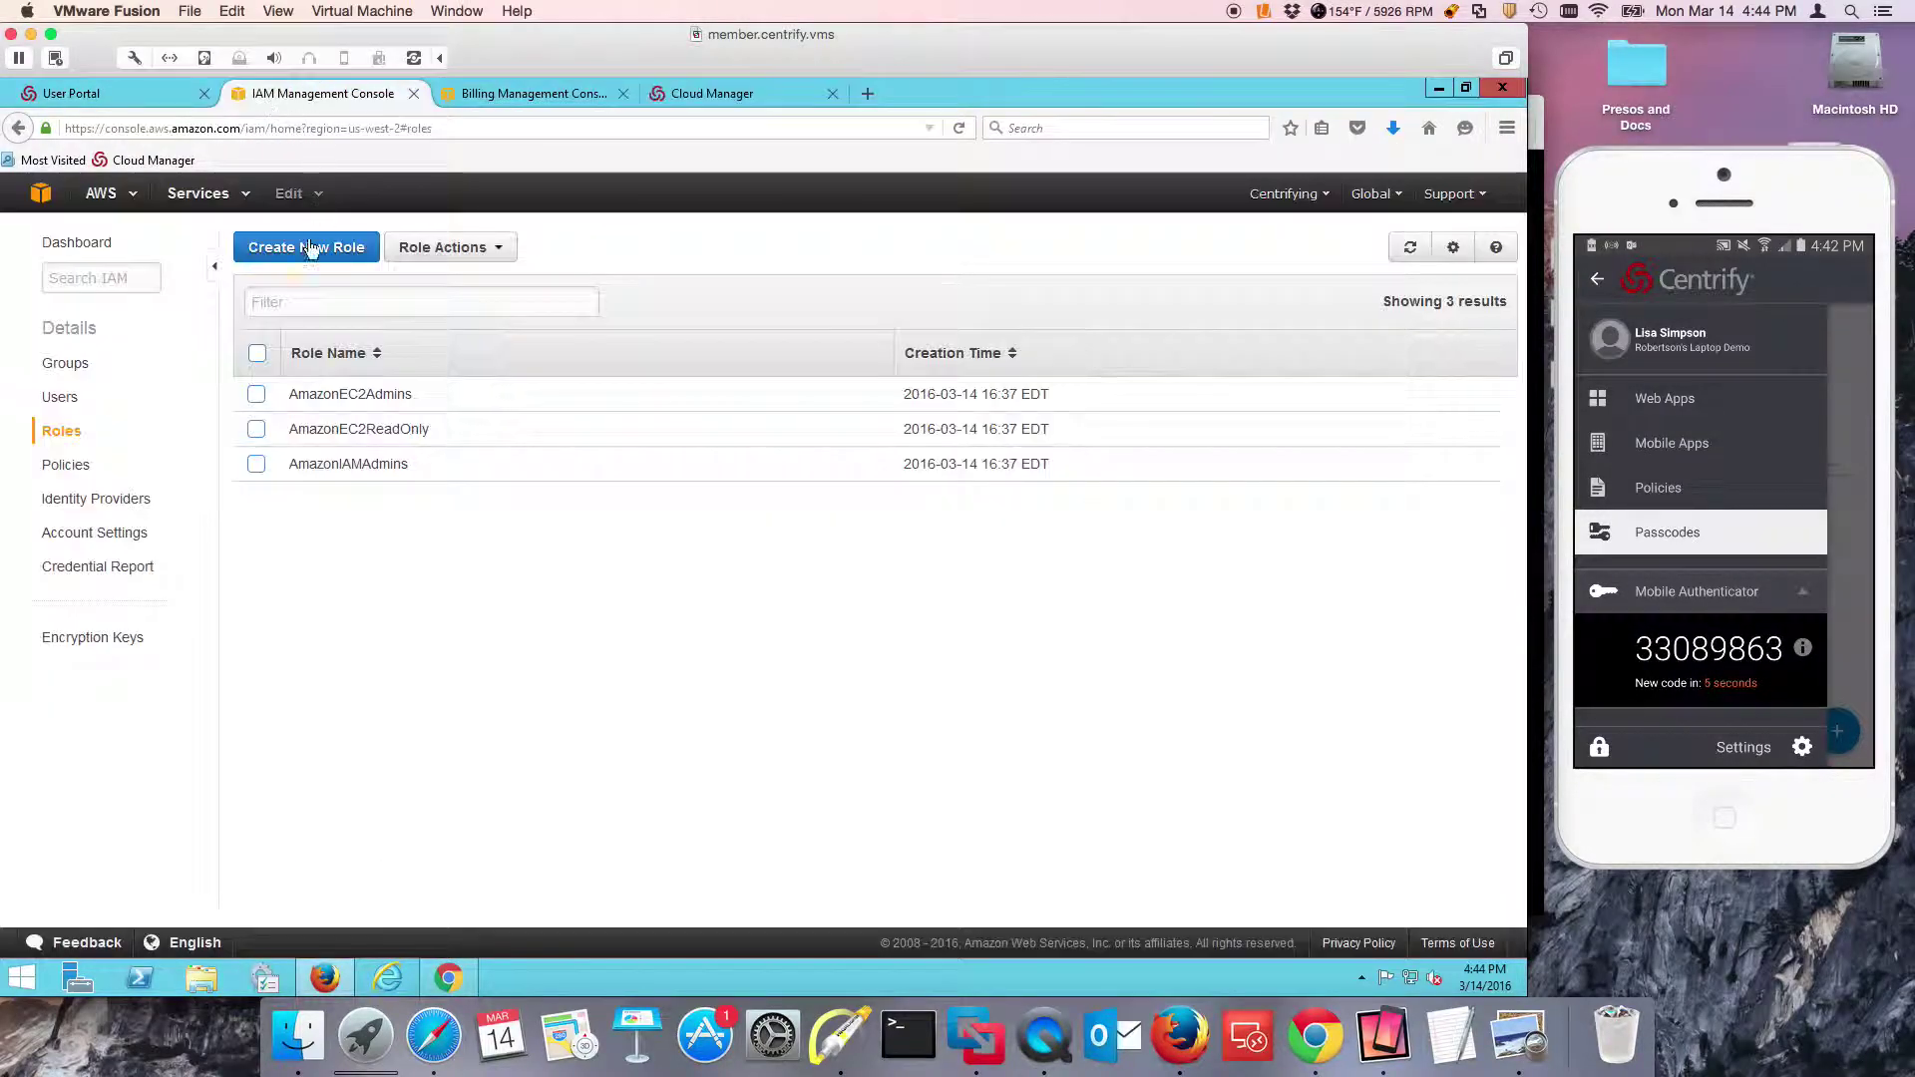
pyautogui.click(91, 400)
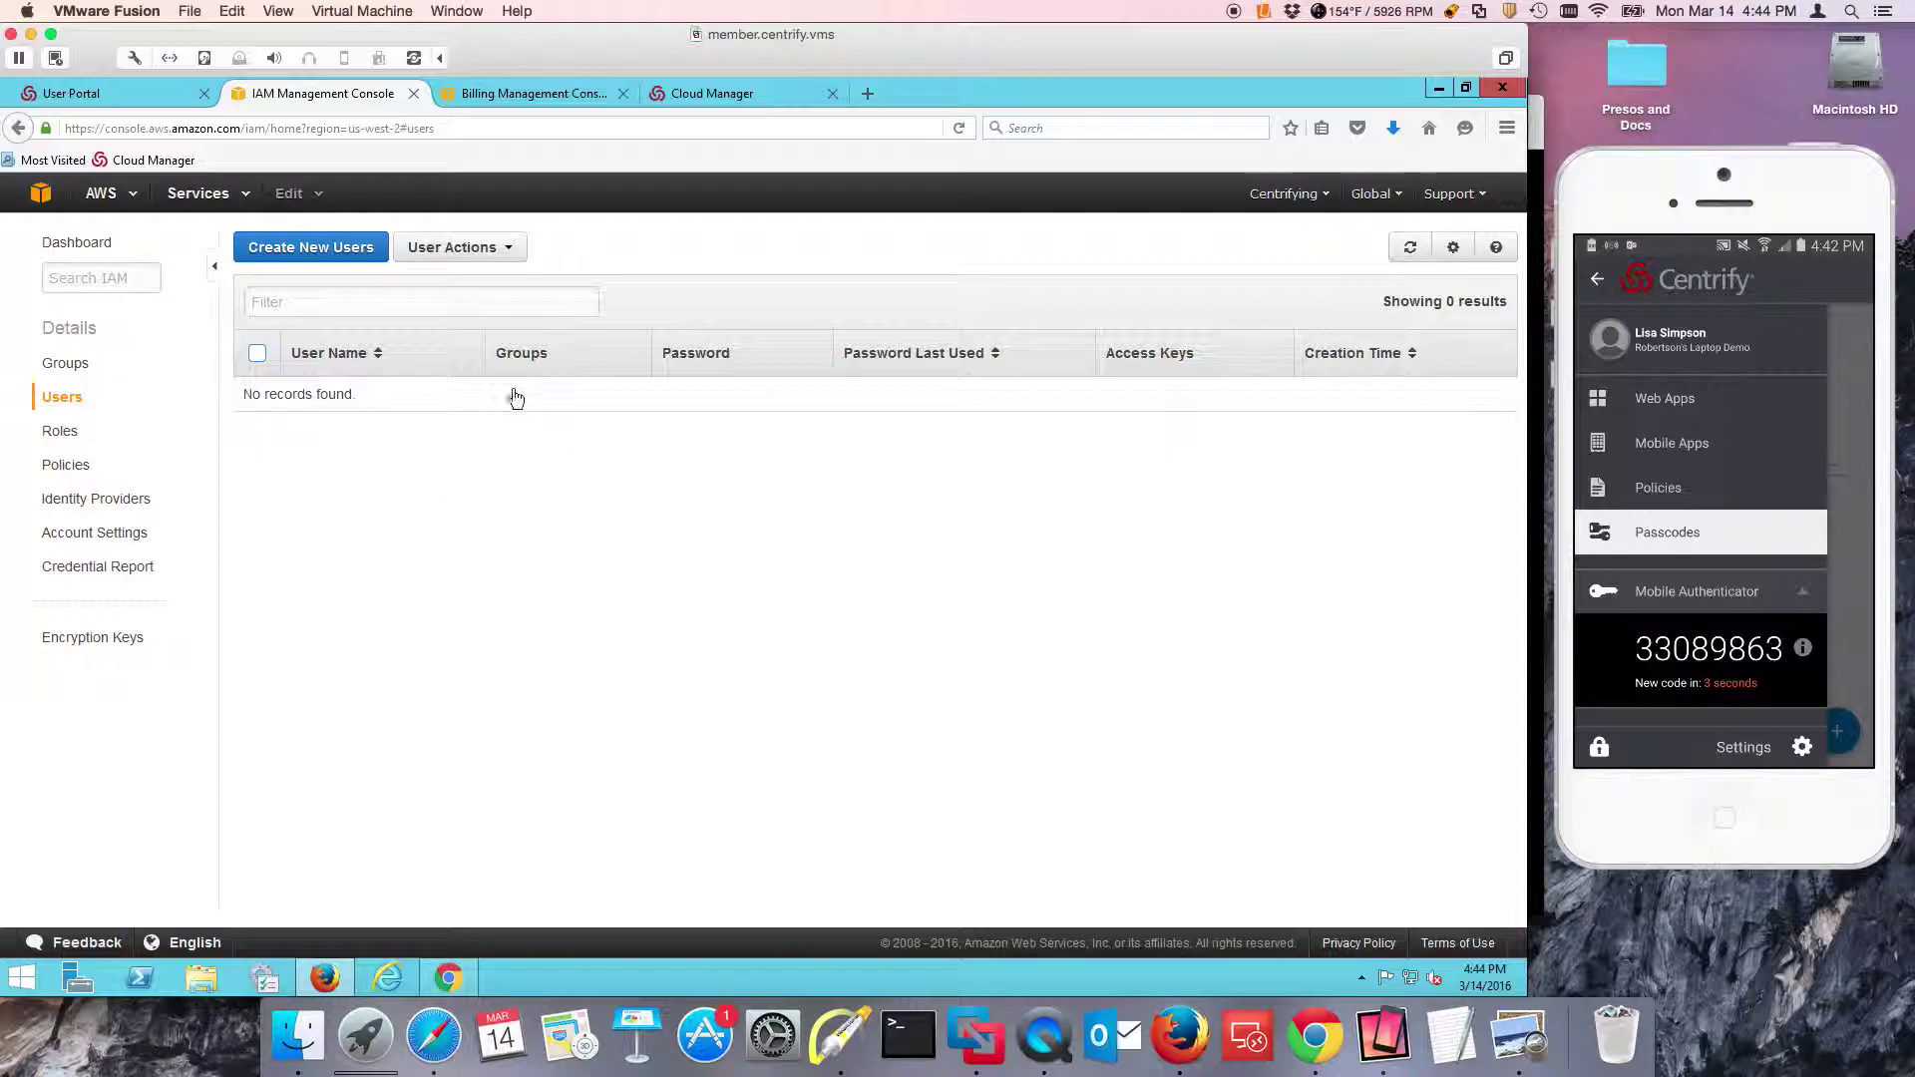
pyautogui.click(449, 977)
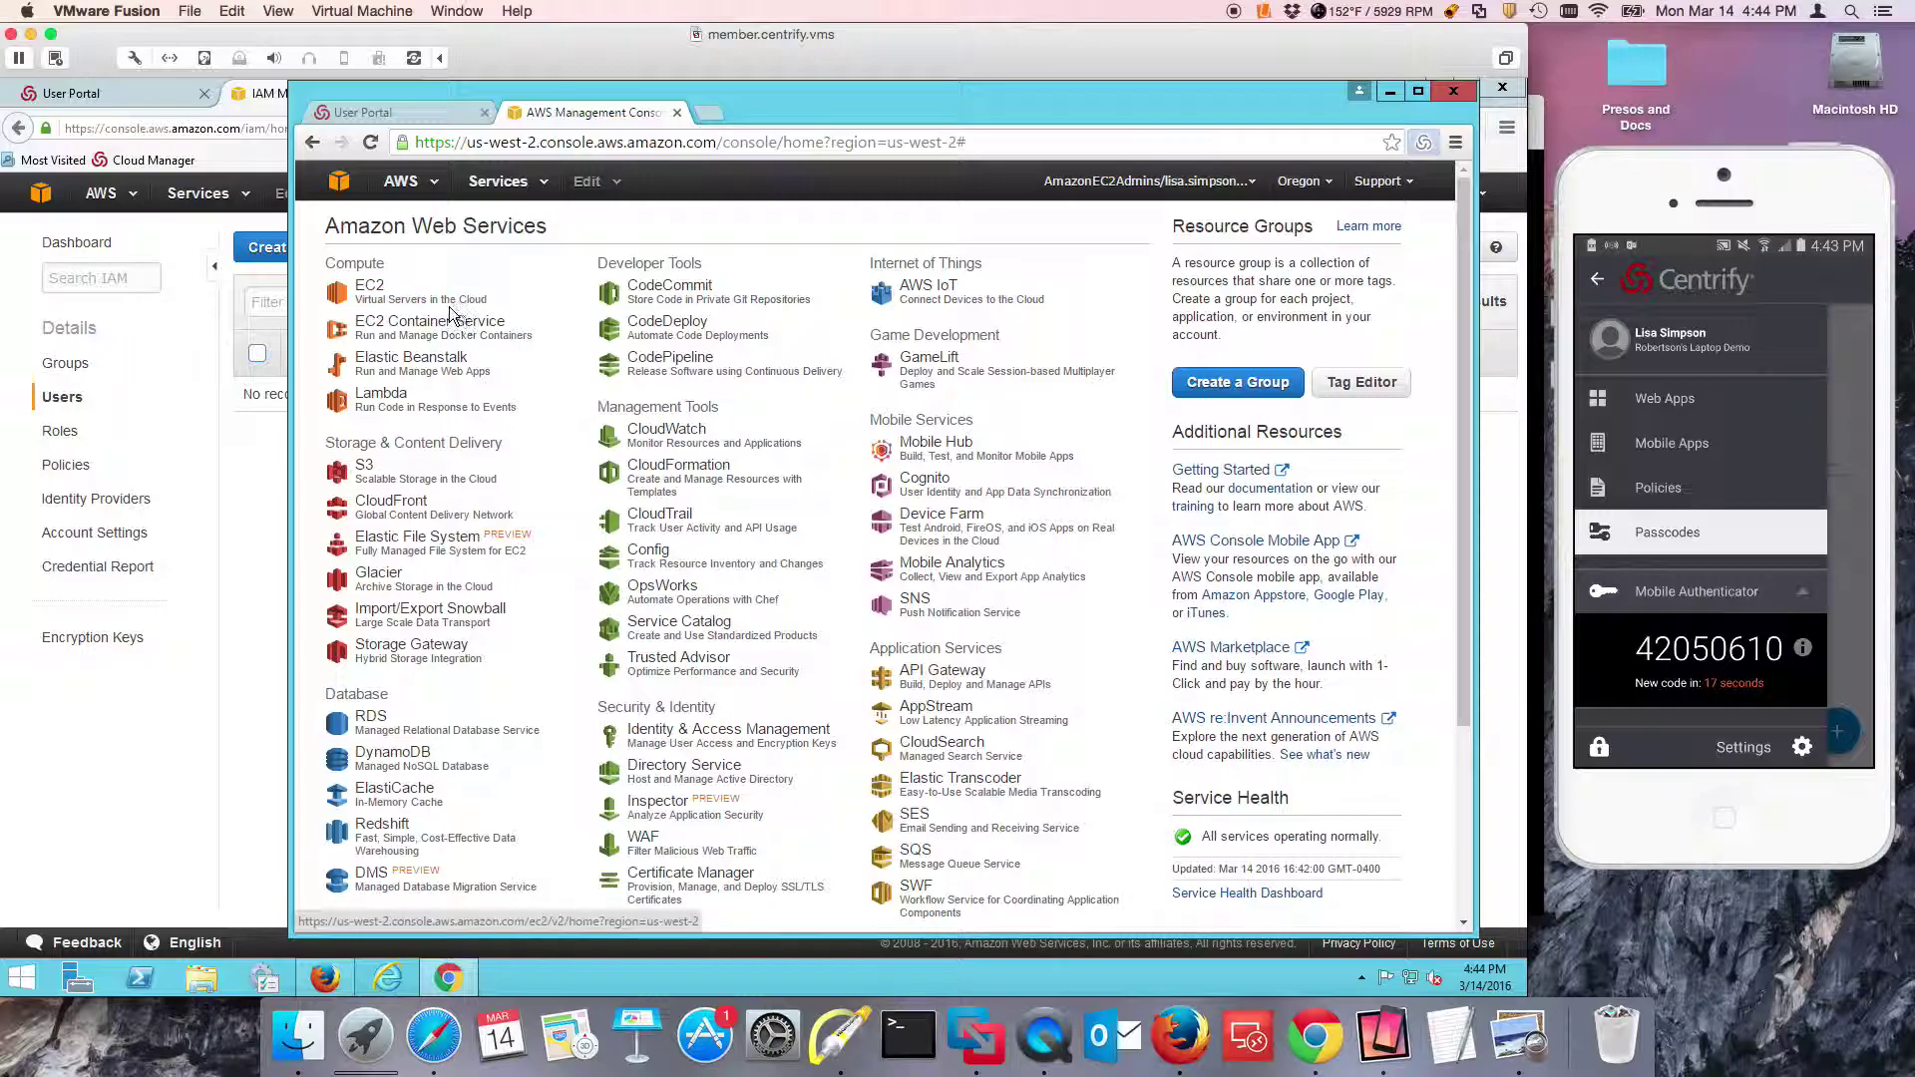
# In EC2 Key Pairs, create a key pair named tset (downloading tset.pem), then delete it
pyautogui.click(371, 298)
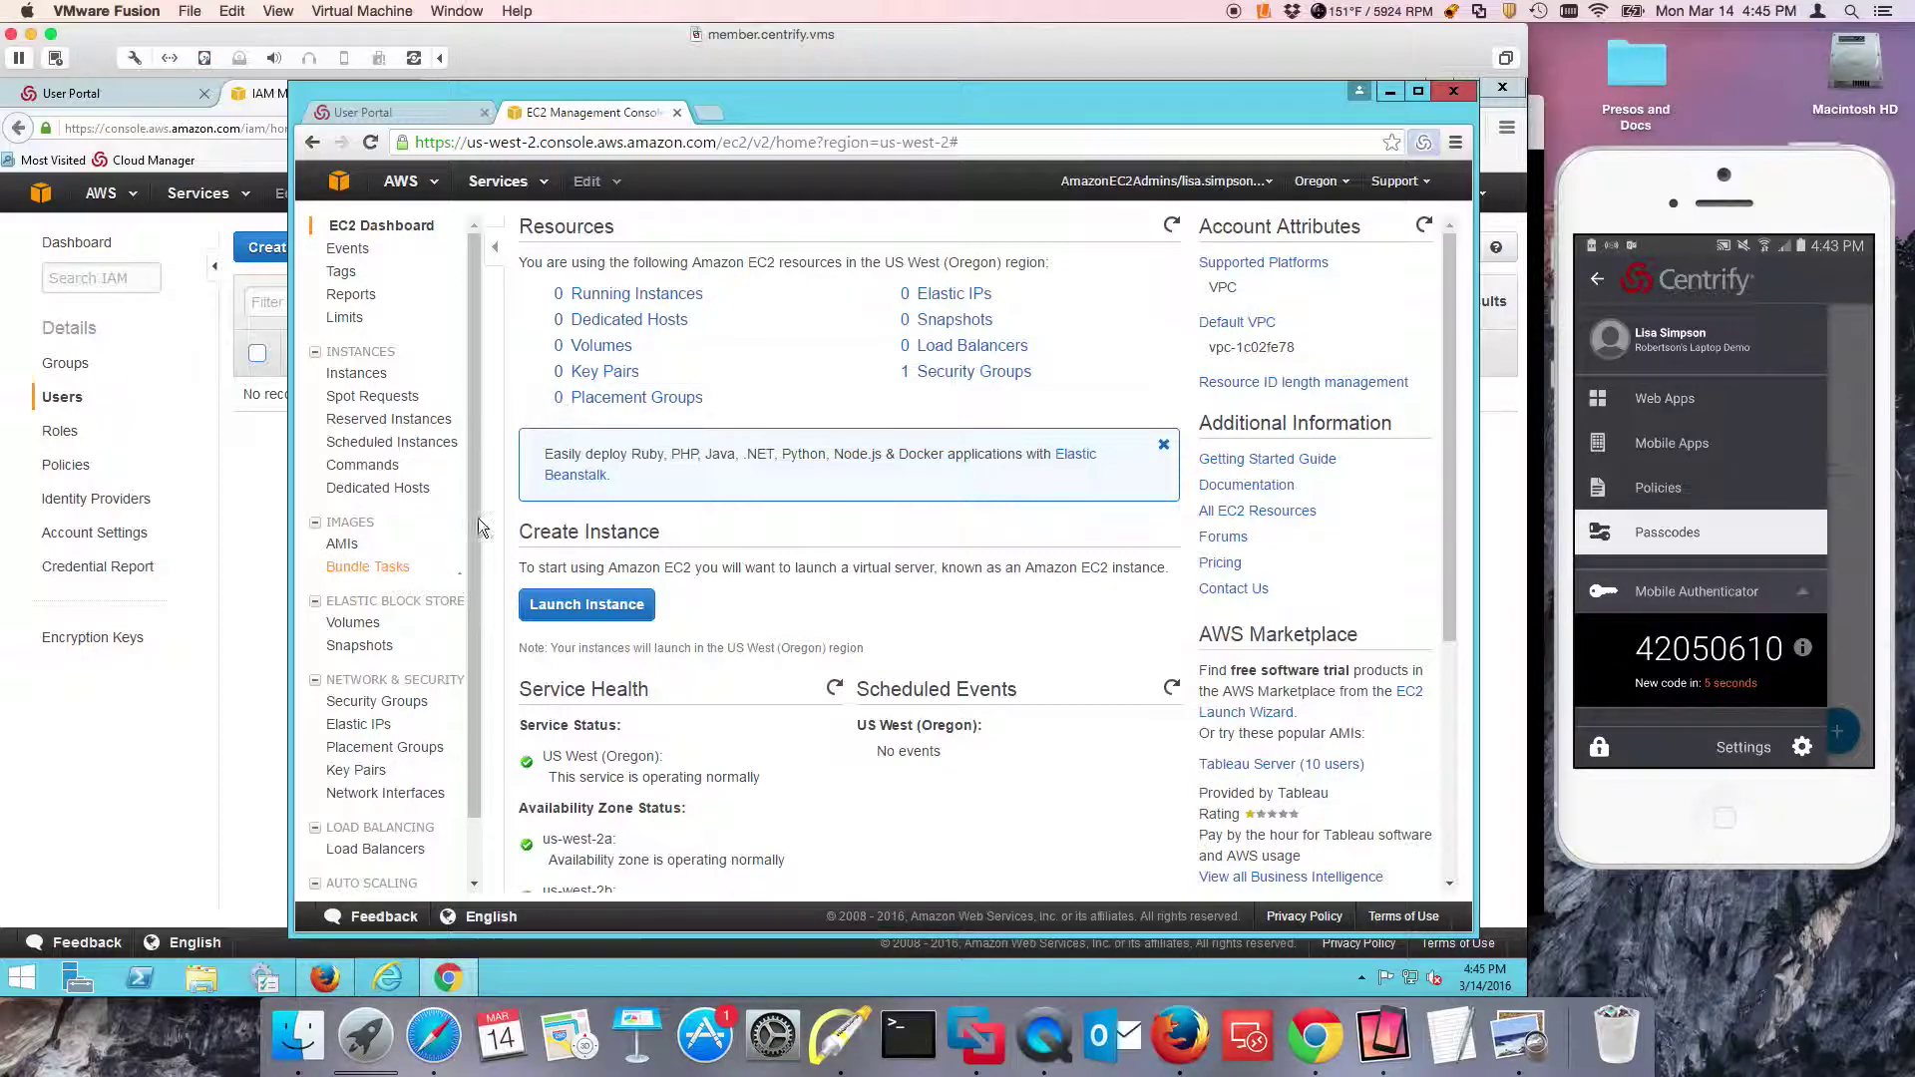
pyautogui.click(595, 374)
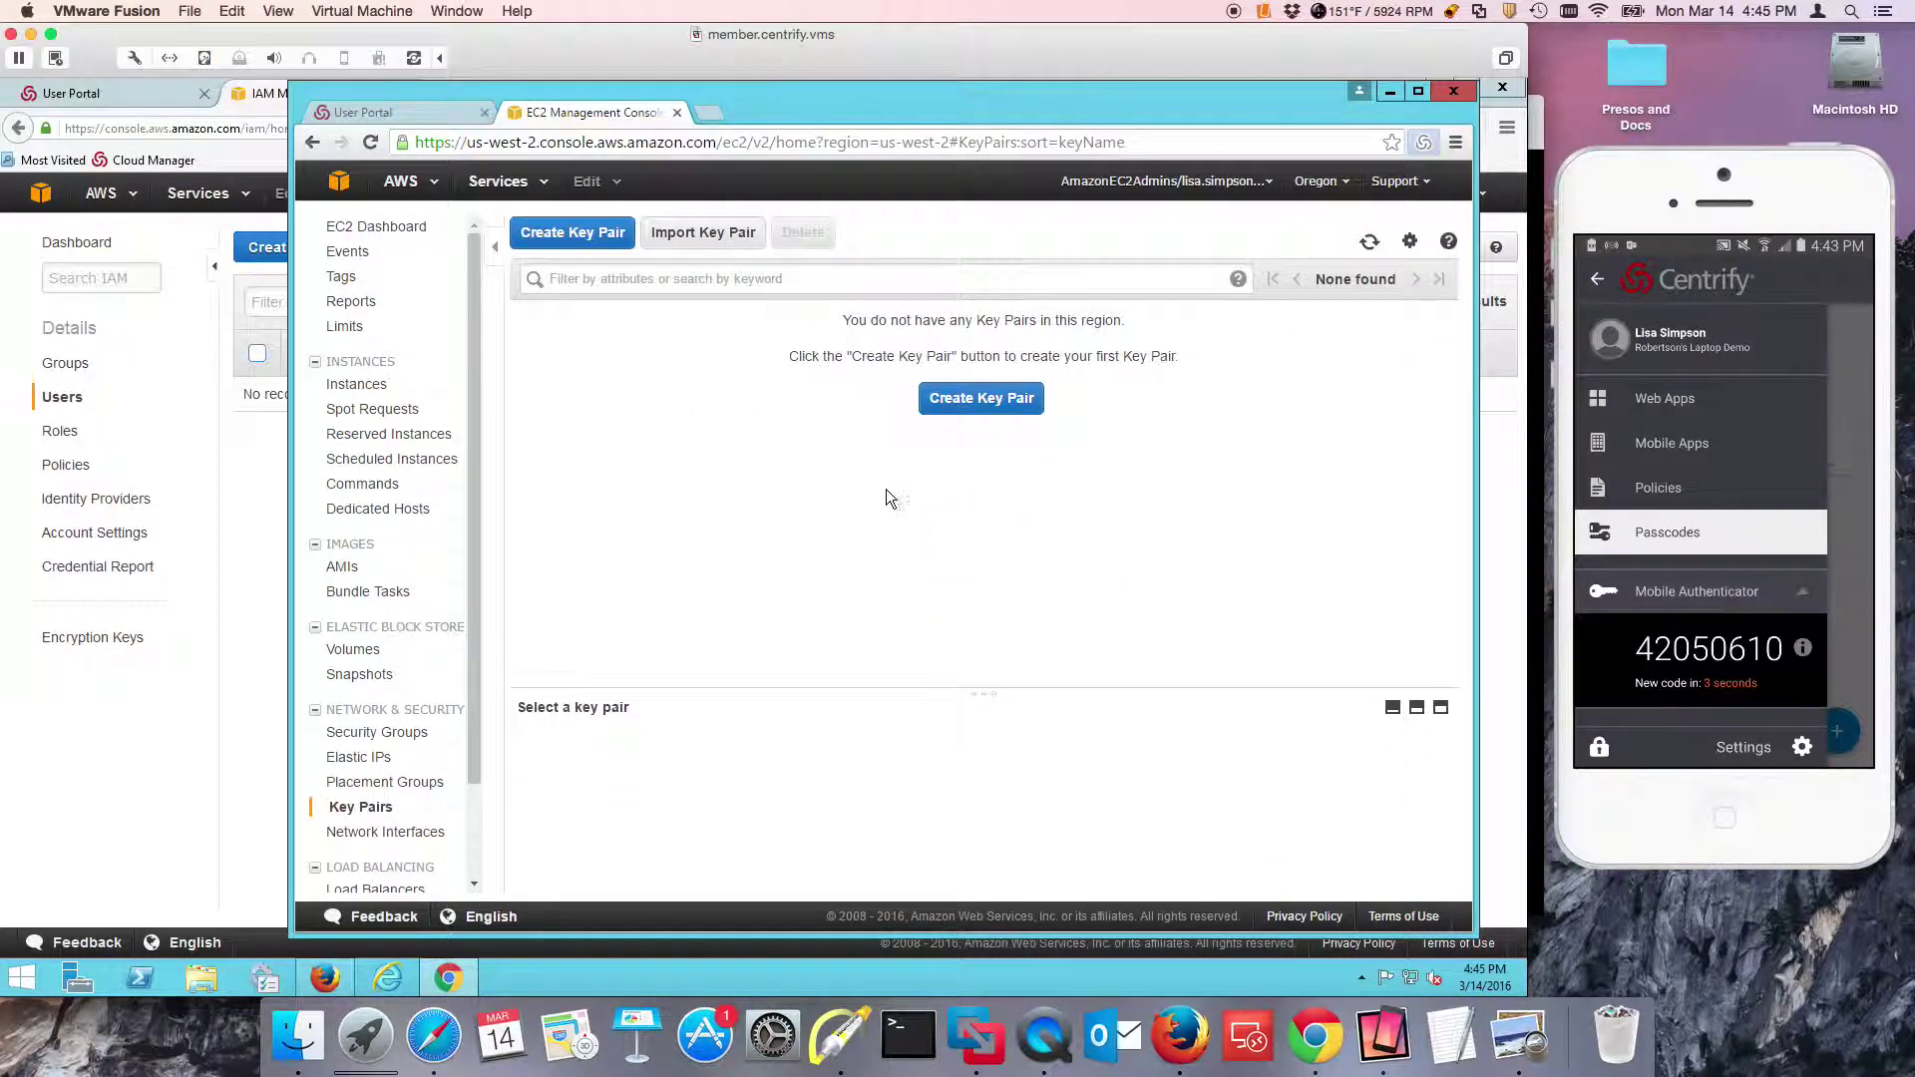
pyautogui.click(1013, 406)
pyautogui.click(934, 545)
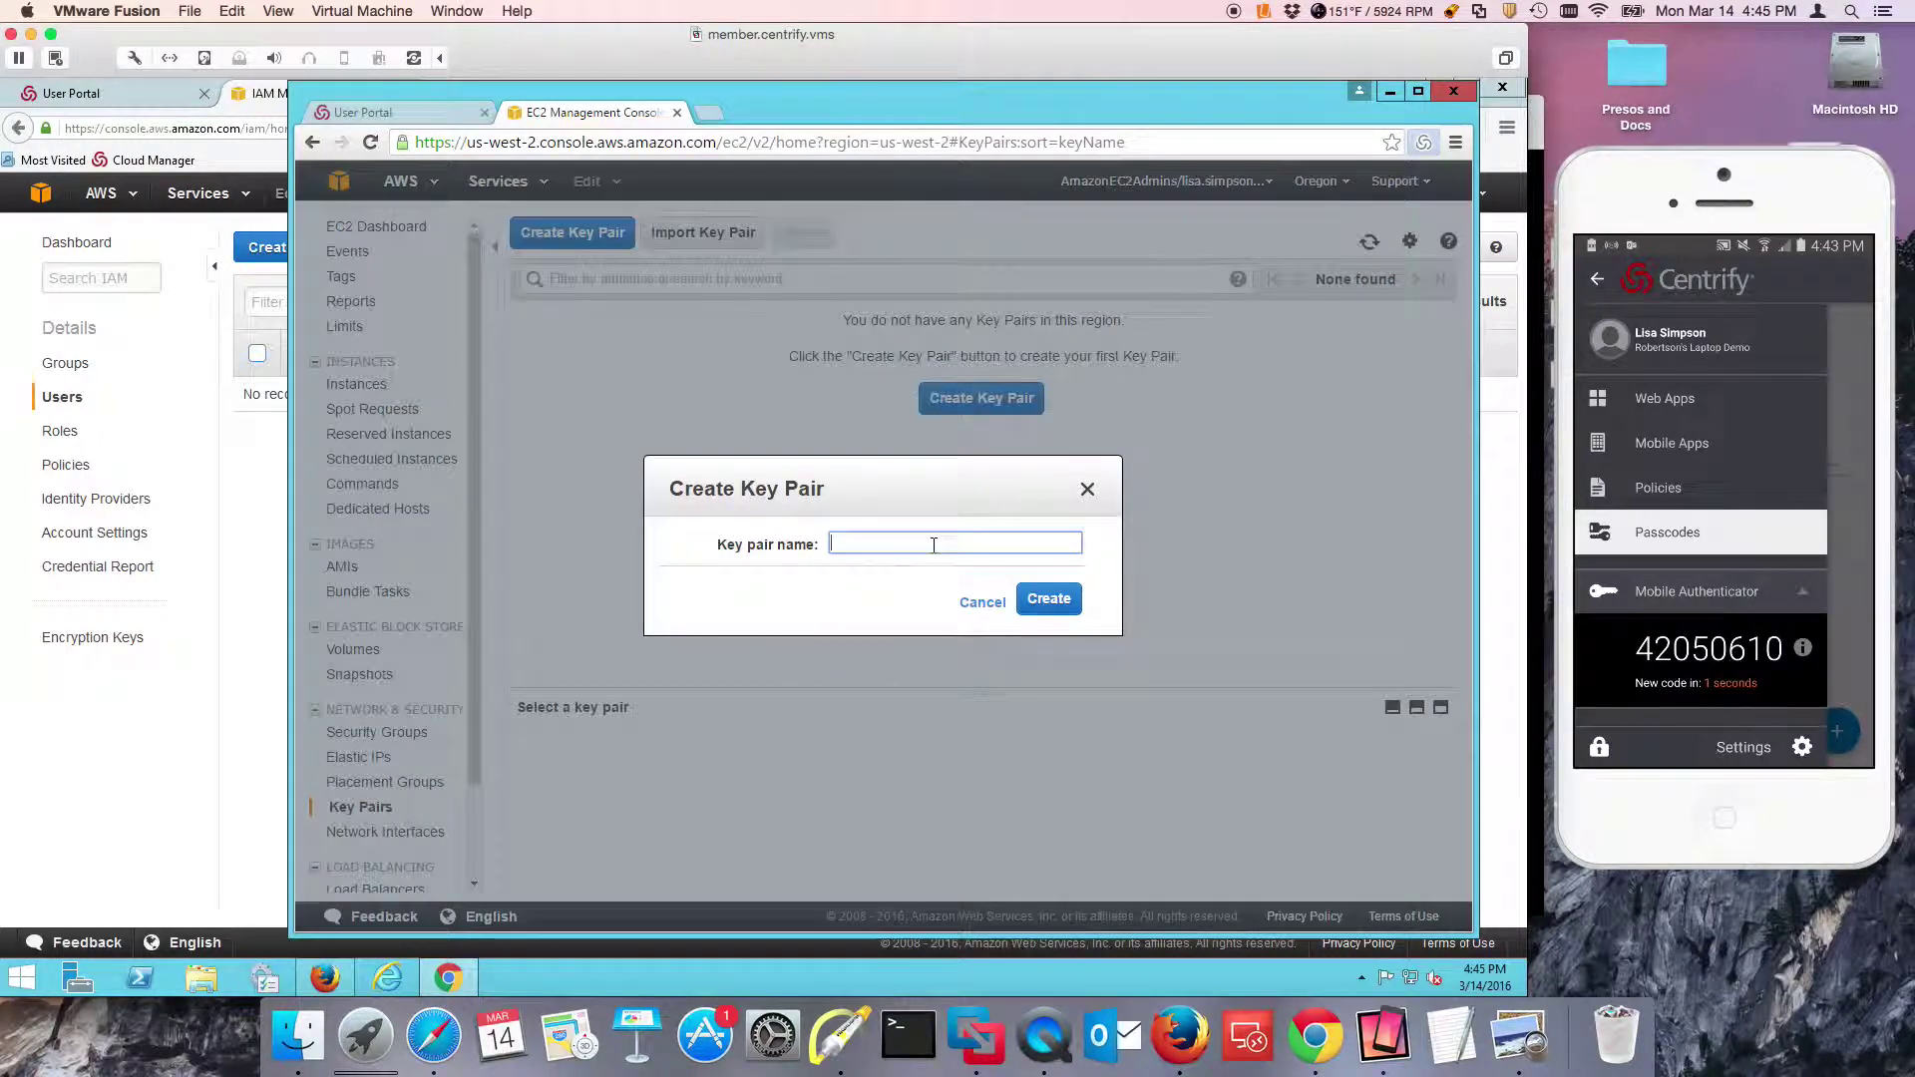
pyautogui.write('tsd')
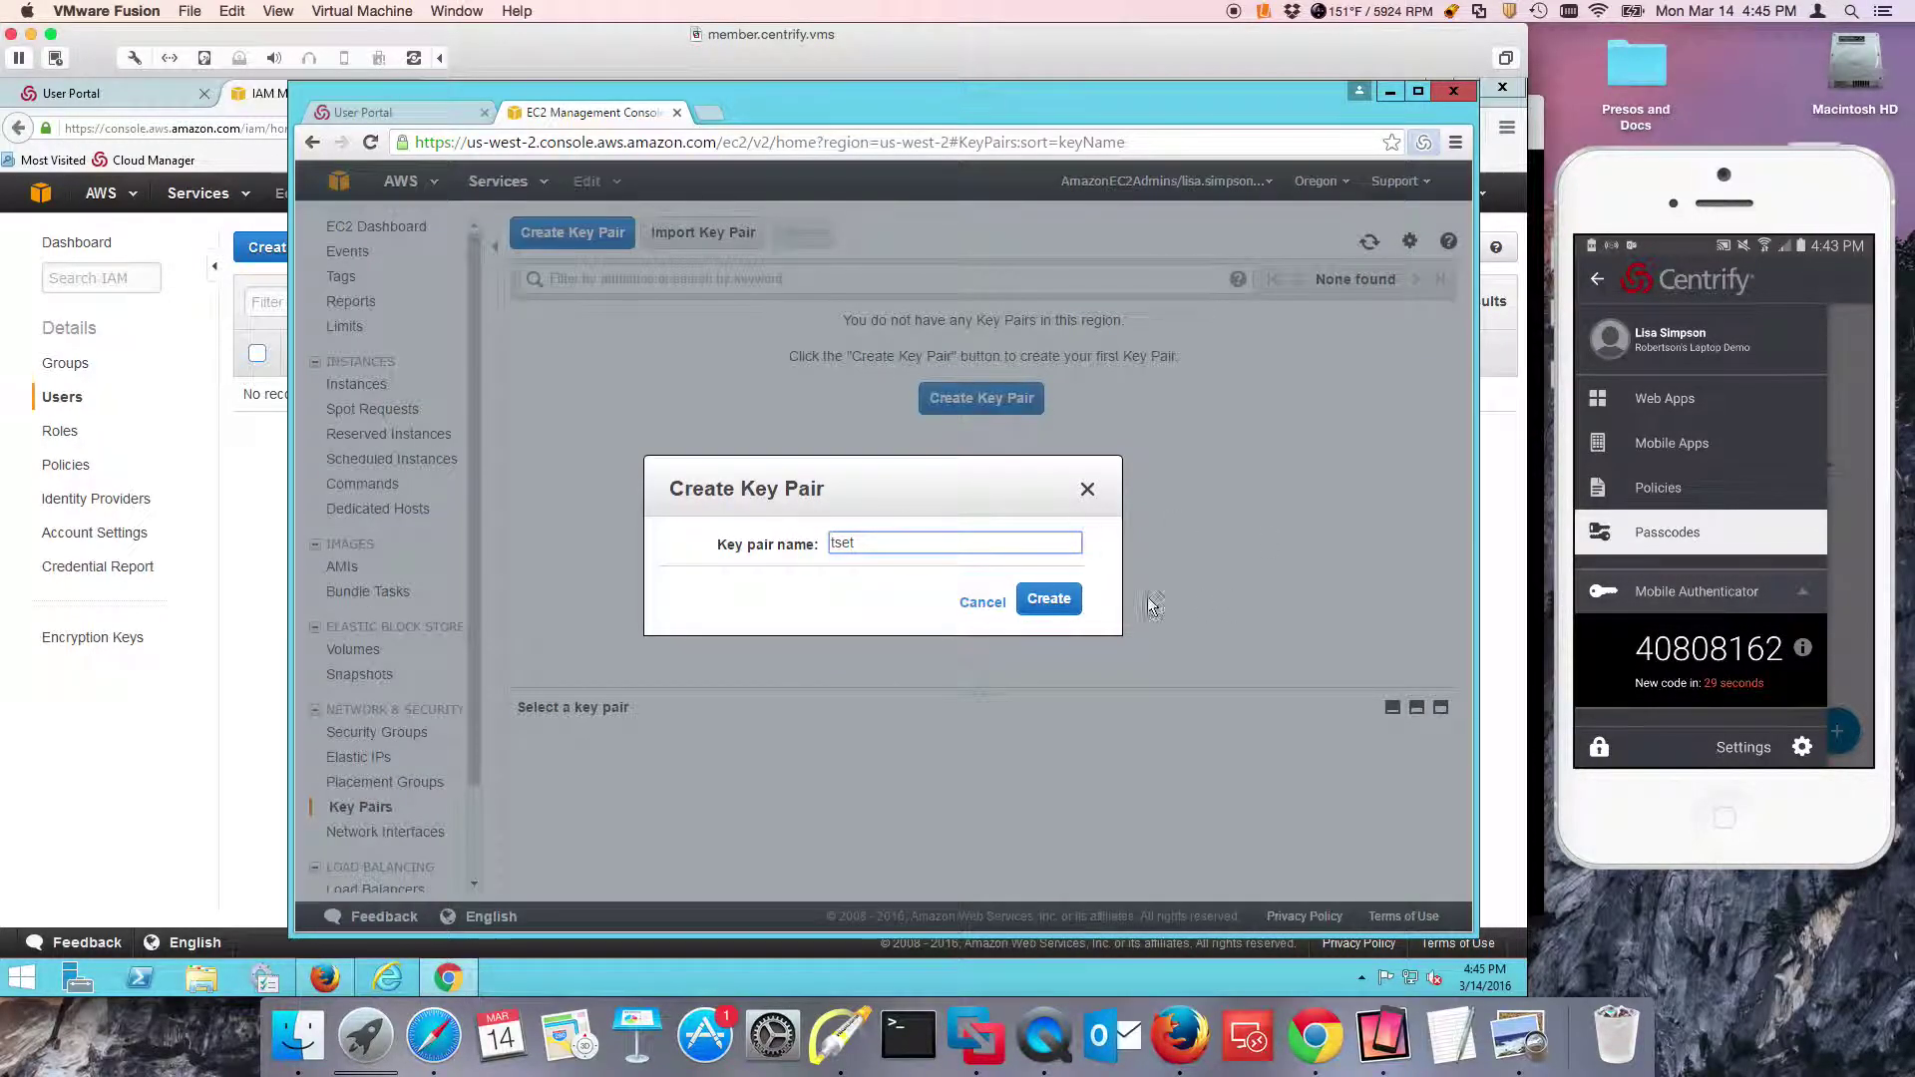
pyautogui.click(1042, 602)
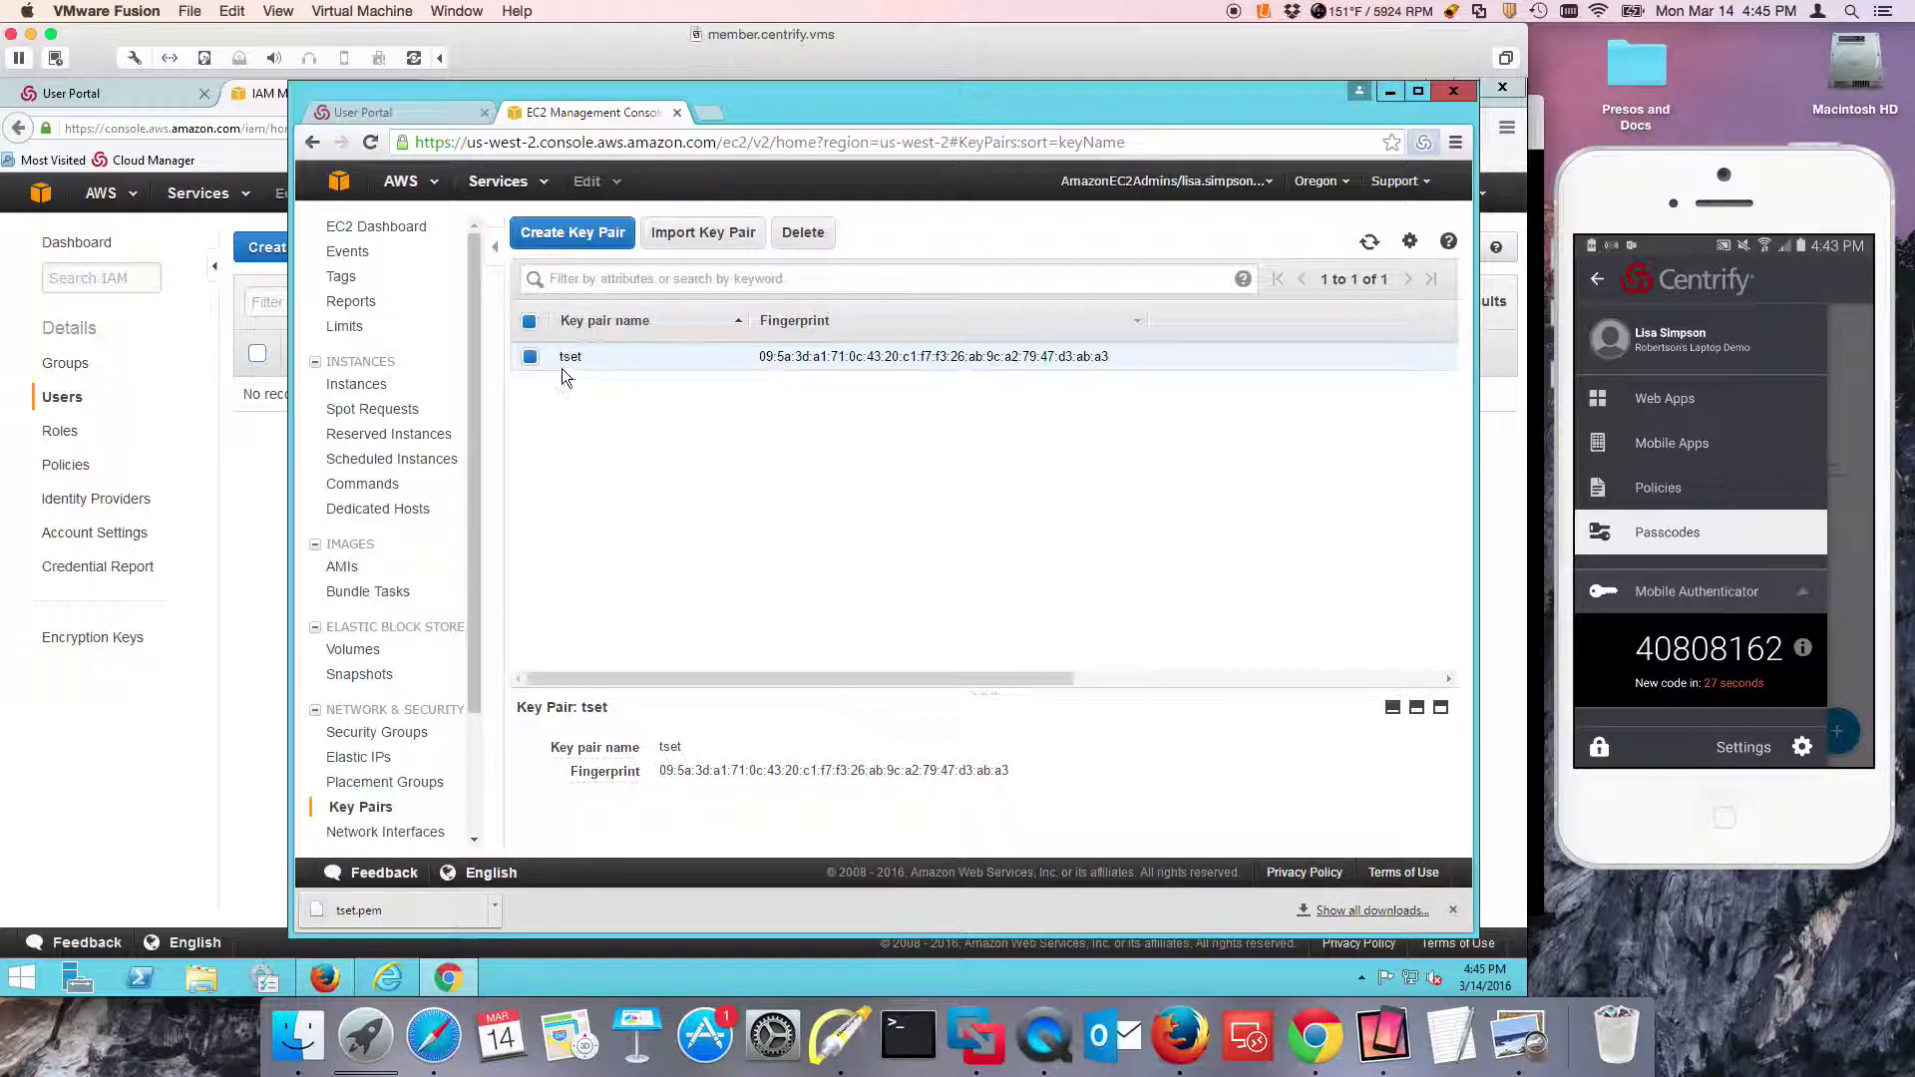
pyautogui.click(803, 231)
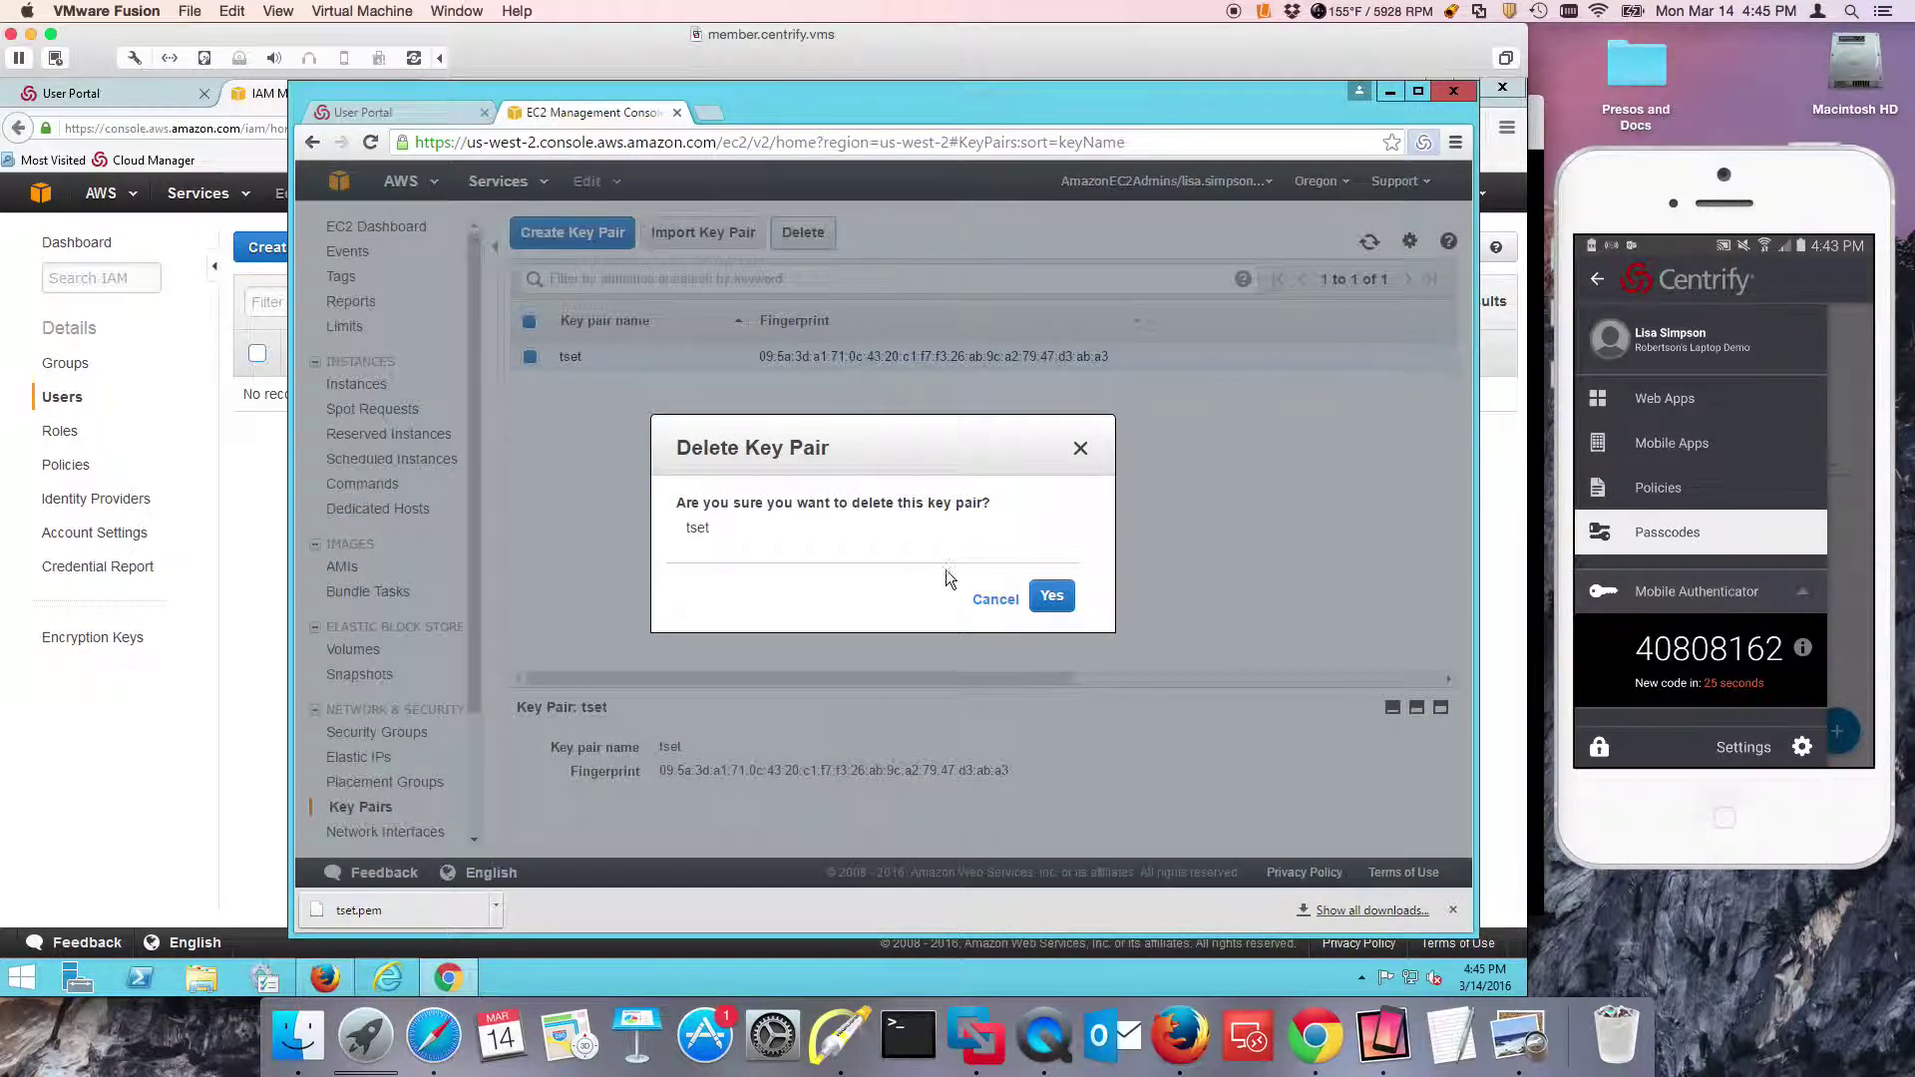
pyautogui.click(1048, 596)
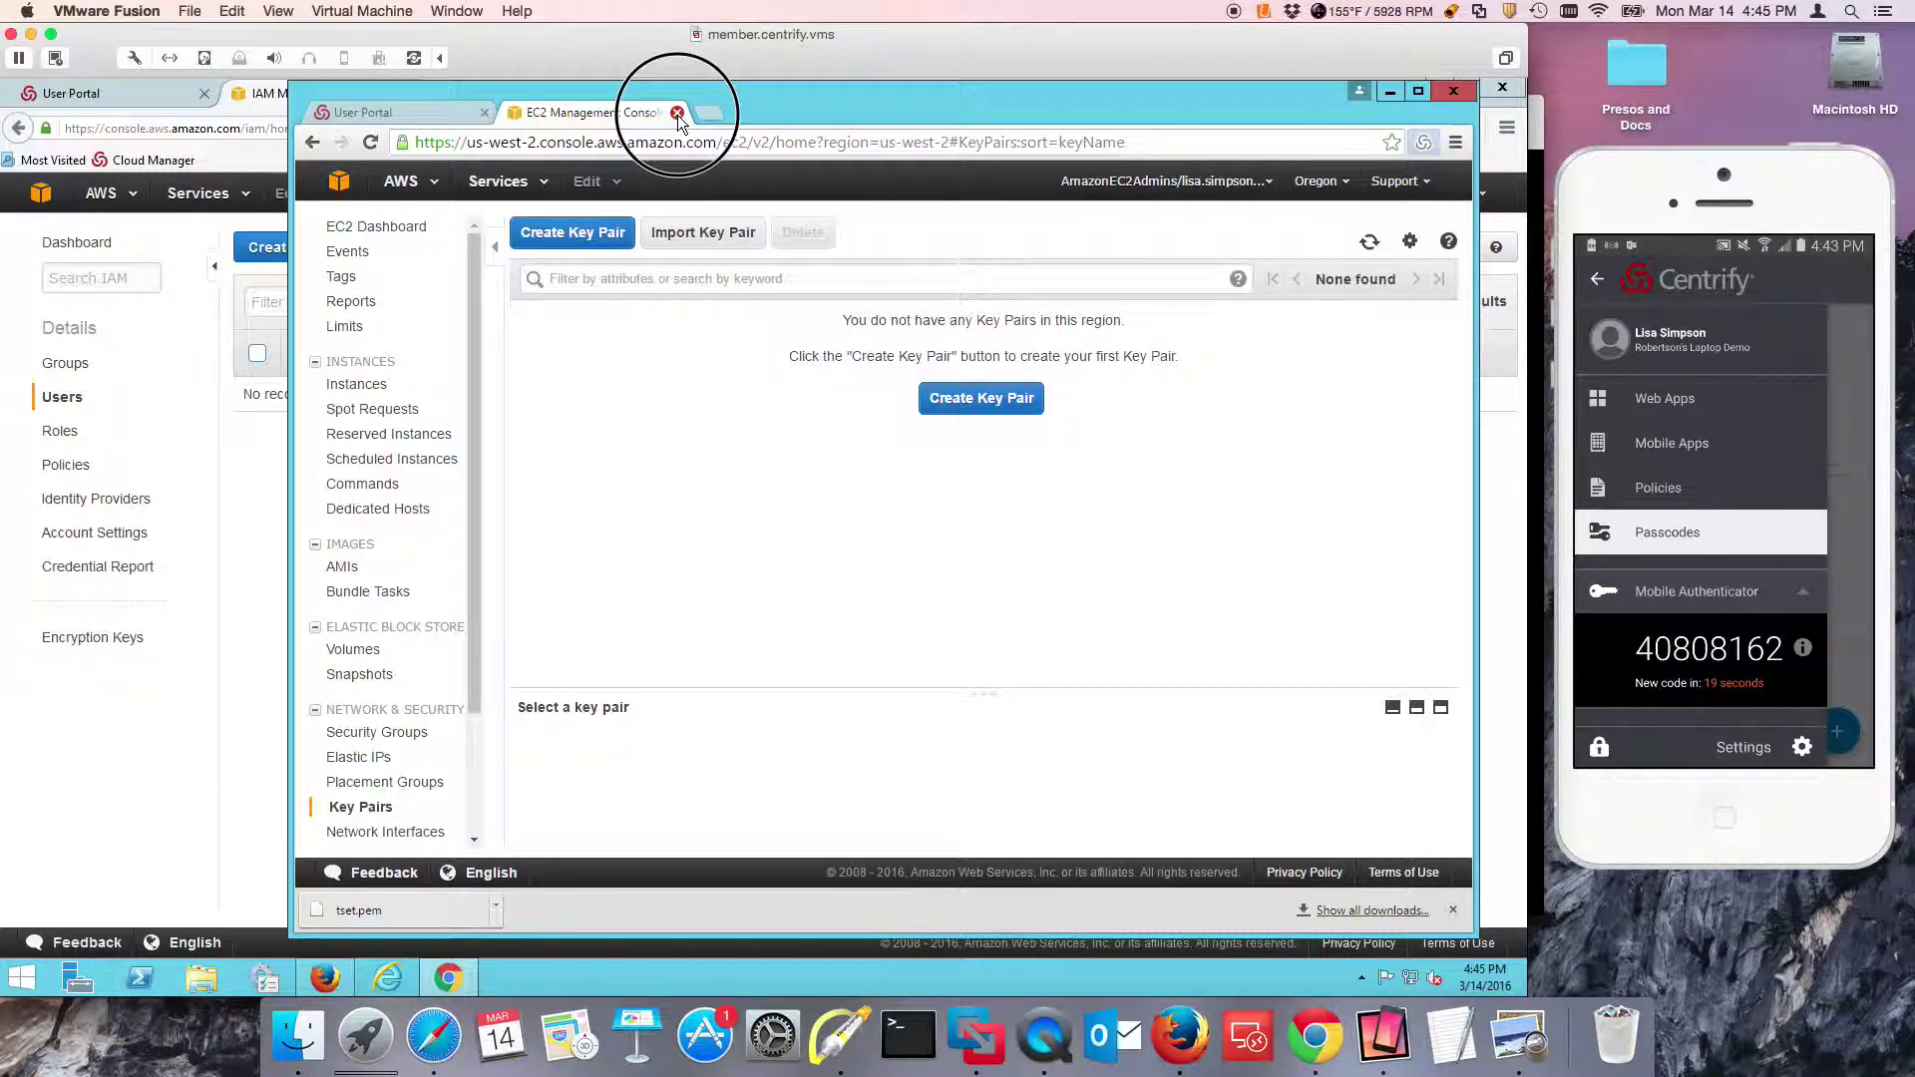
# Return to the AWS console home and open Identity & Access Management, which shows not-authorized errors
pyautogui.click(339, 181)
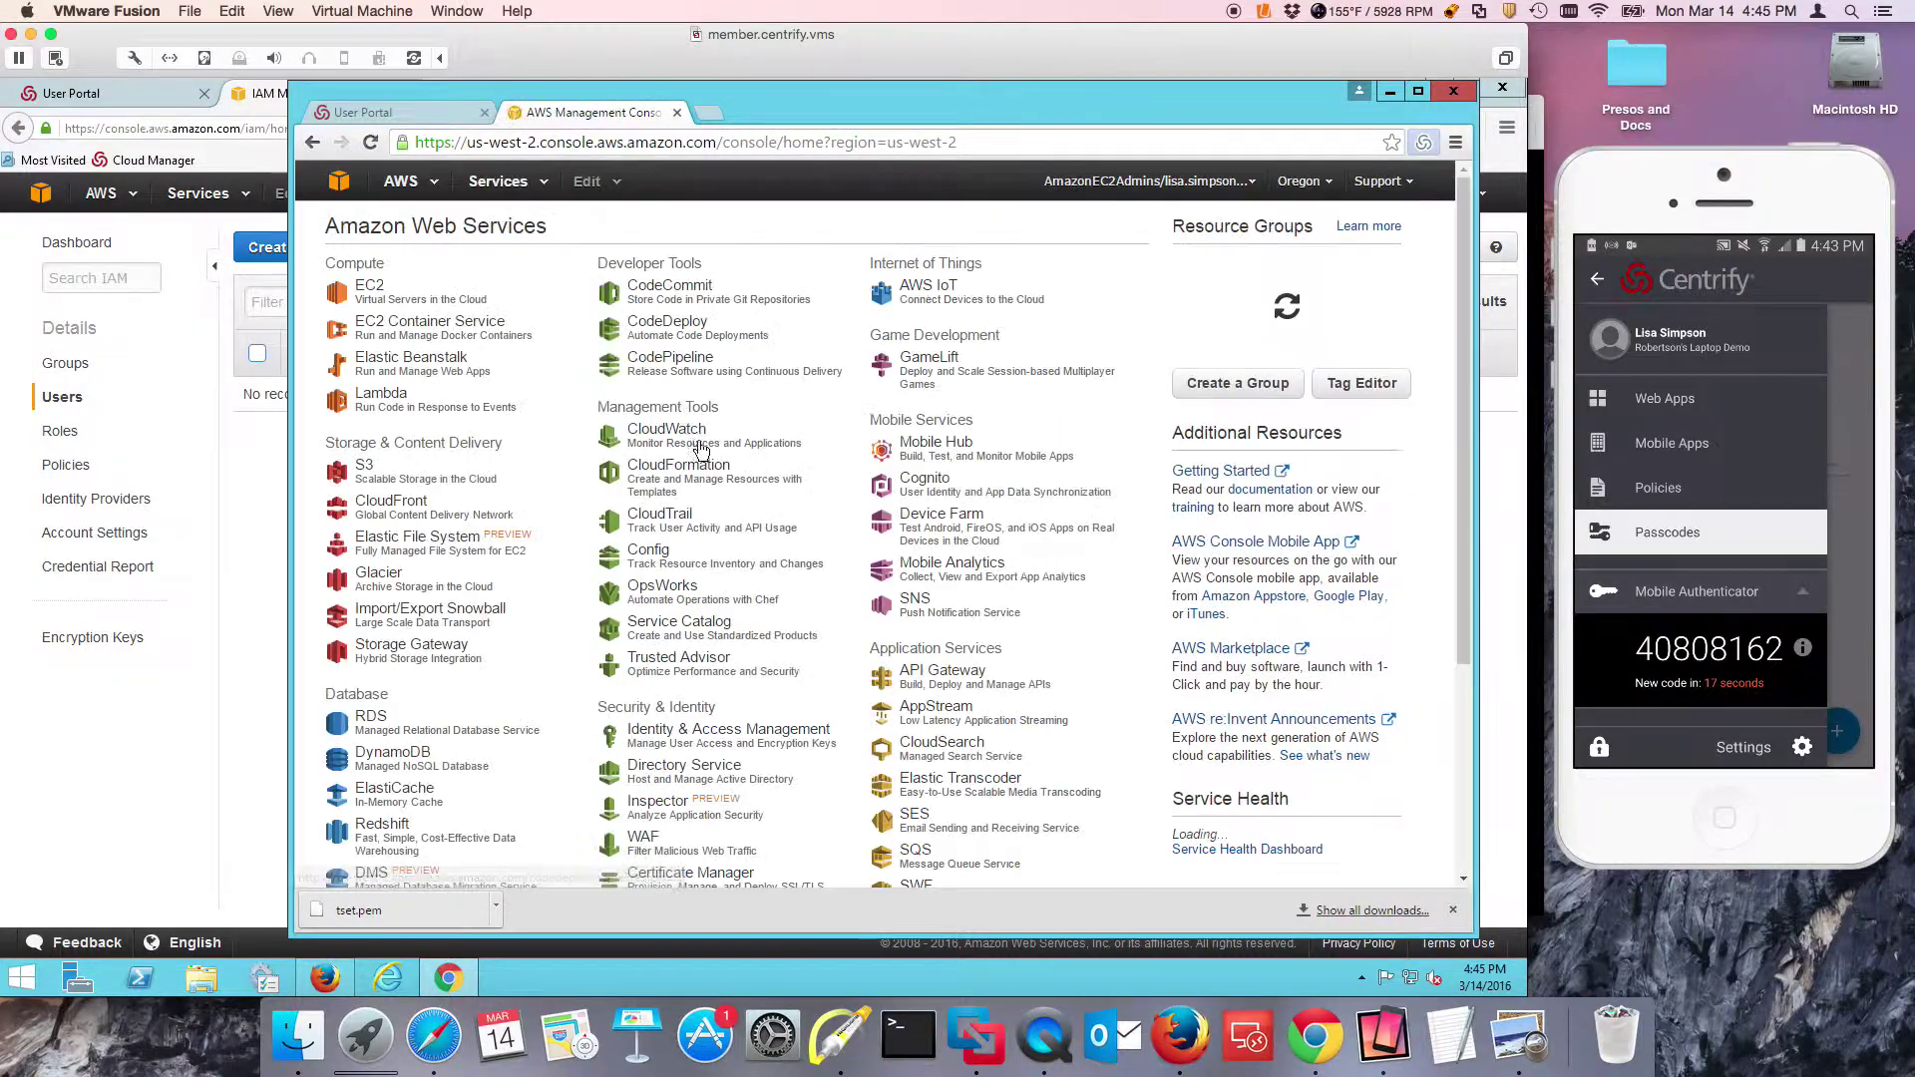
pyautogui.scroll(-2, 833, 658)
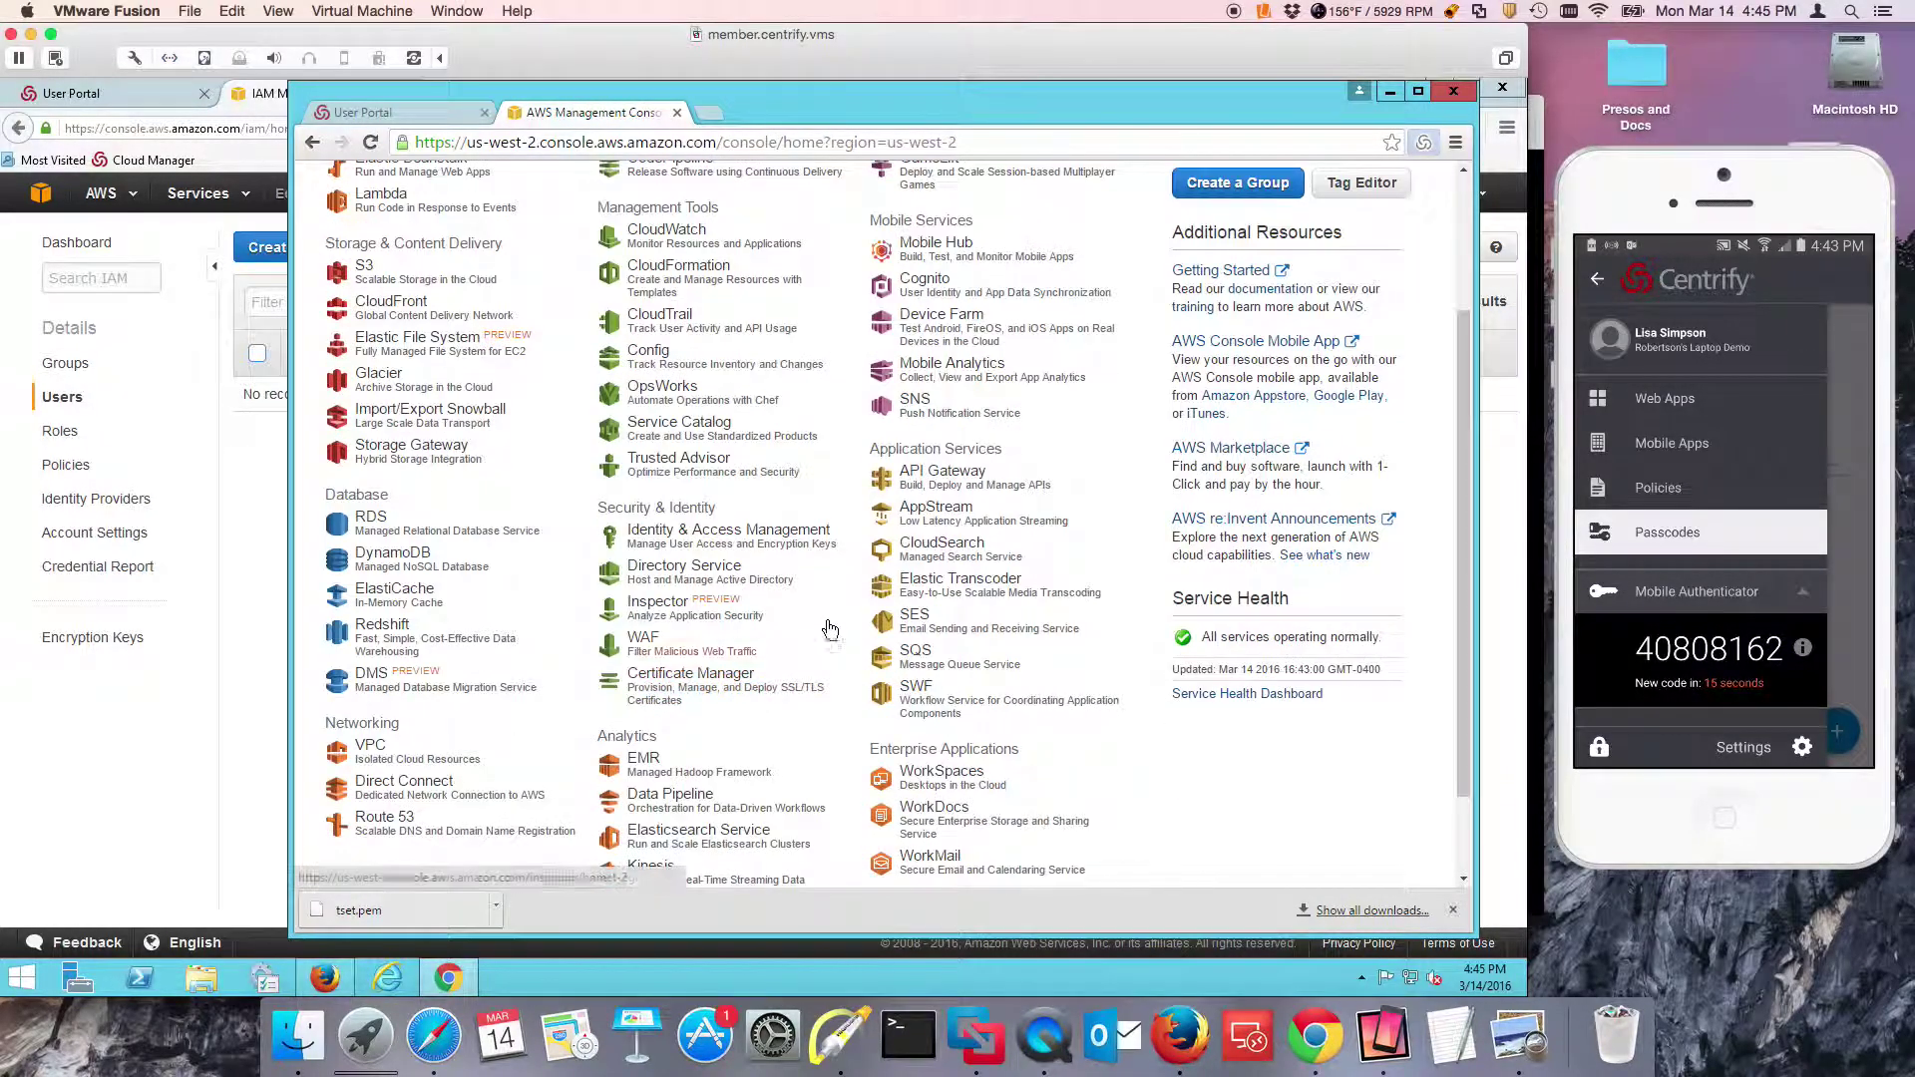
pyautogui.scroll(2, 713, 539)
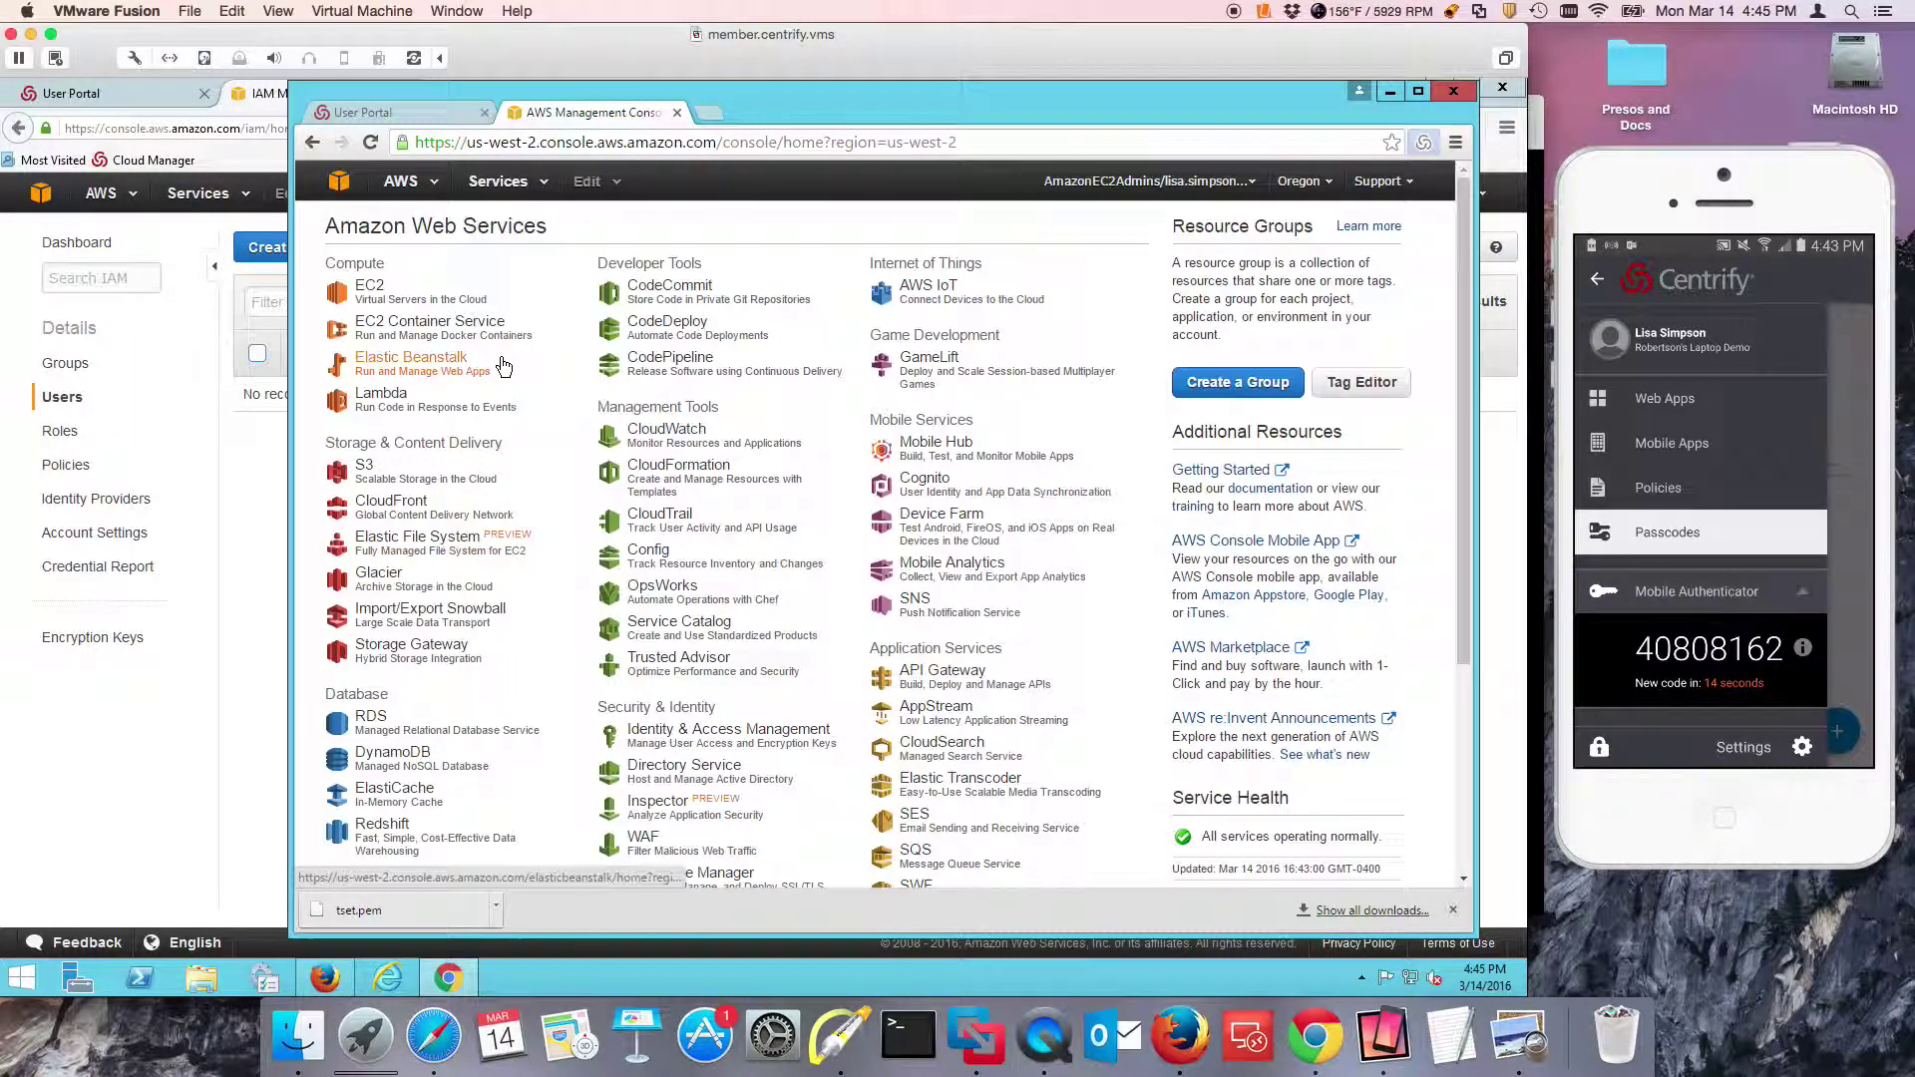
pyautogui.click(718, 743)
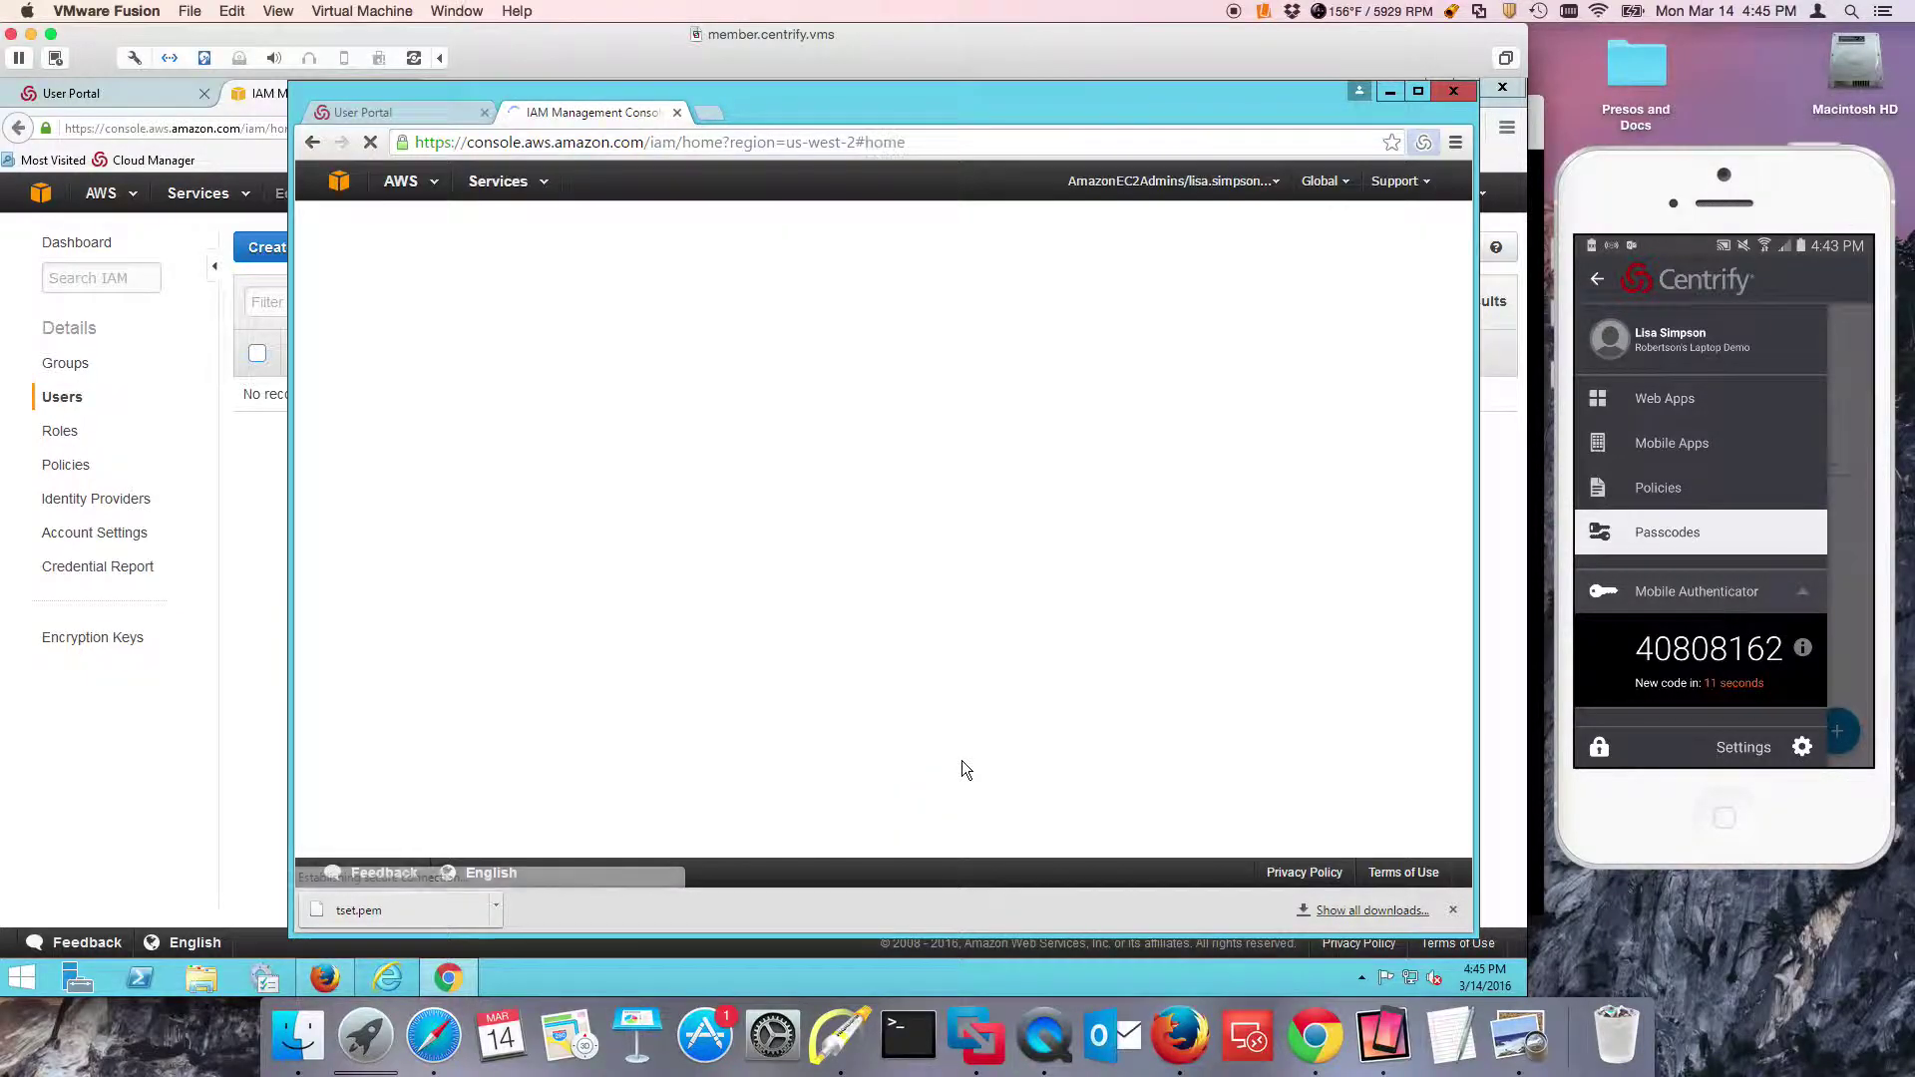
# Mark the iam:GetAccountSummary and IAM Resources authorization errors with Highlight arrows
pyautogui.click(853, 1015)
pyautogui.moveTo(948, 357); pyautogui.dragTo(888, 414)
pyautogui.moveTo(892, 699); pyautogui.dragTo(830, 571)
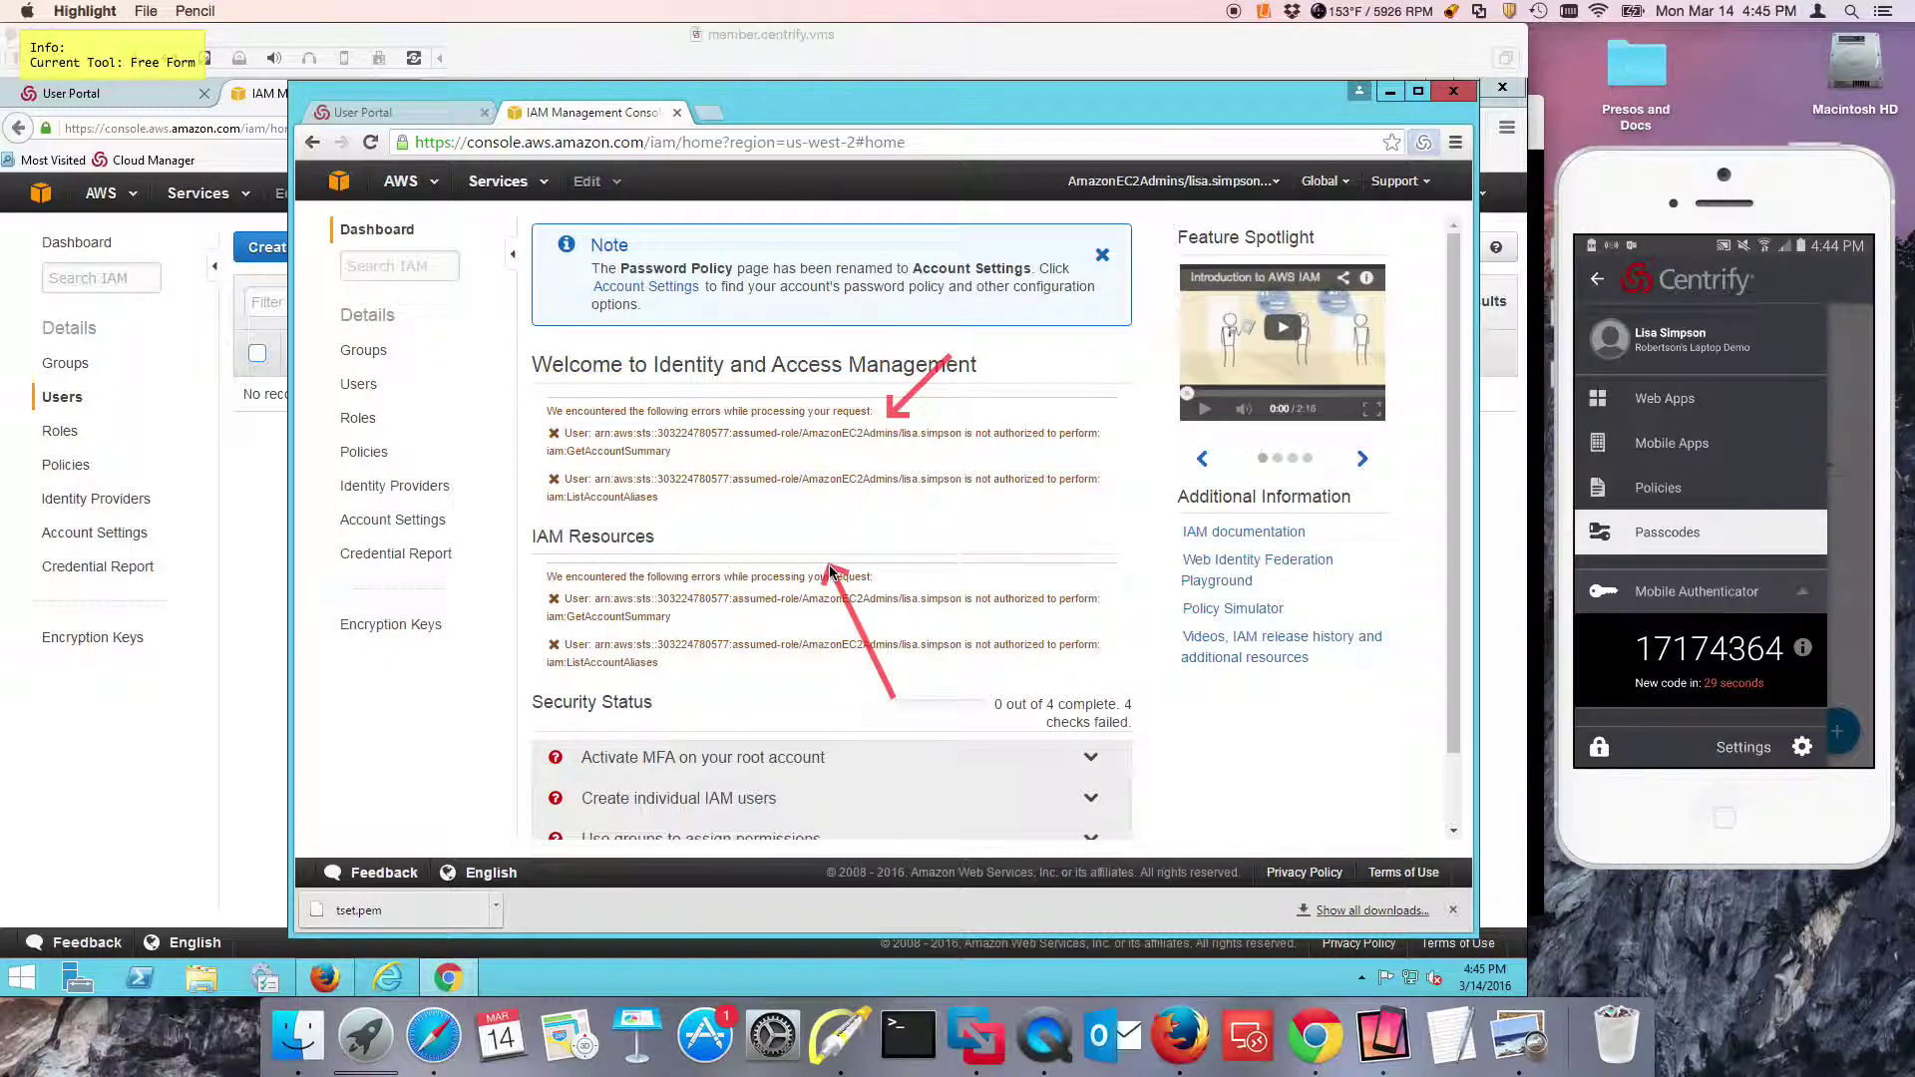
pyautogui.press('Escape')
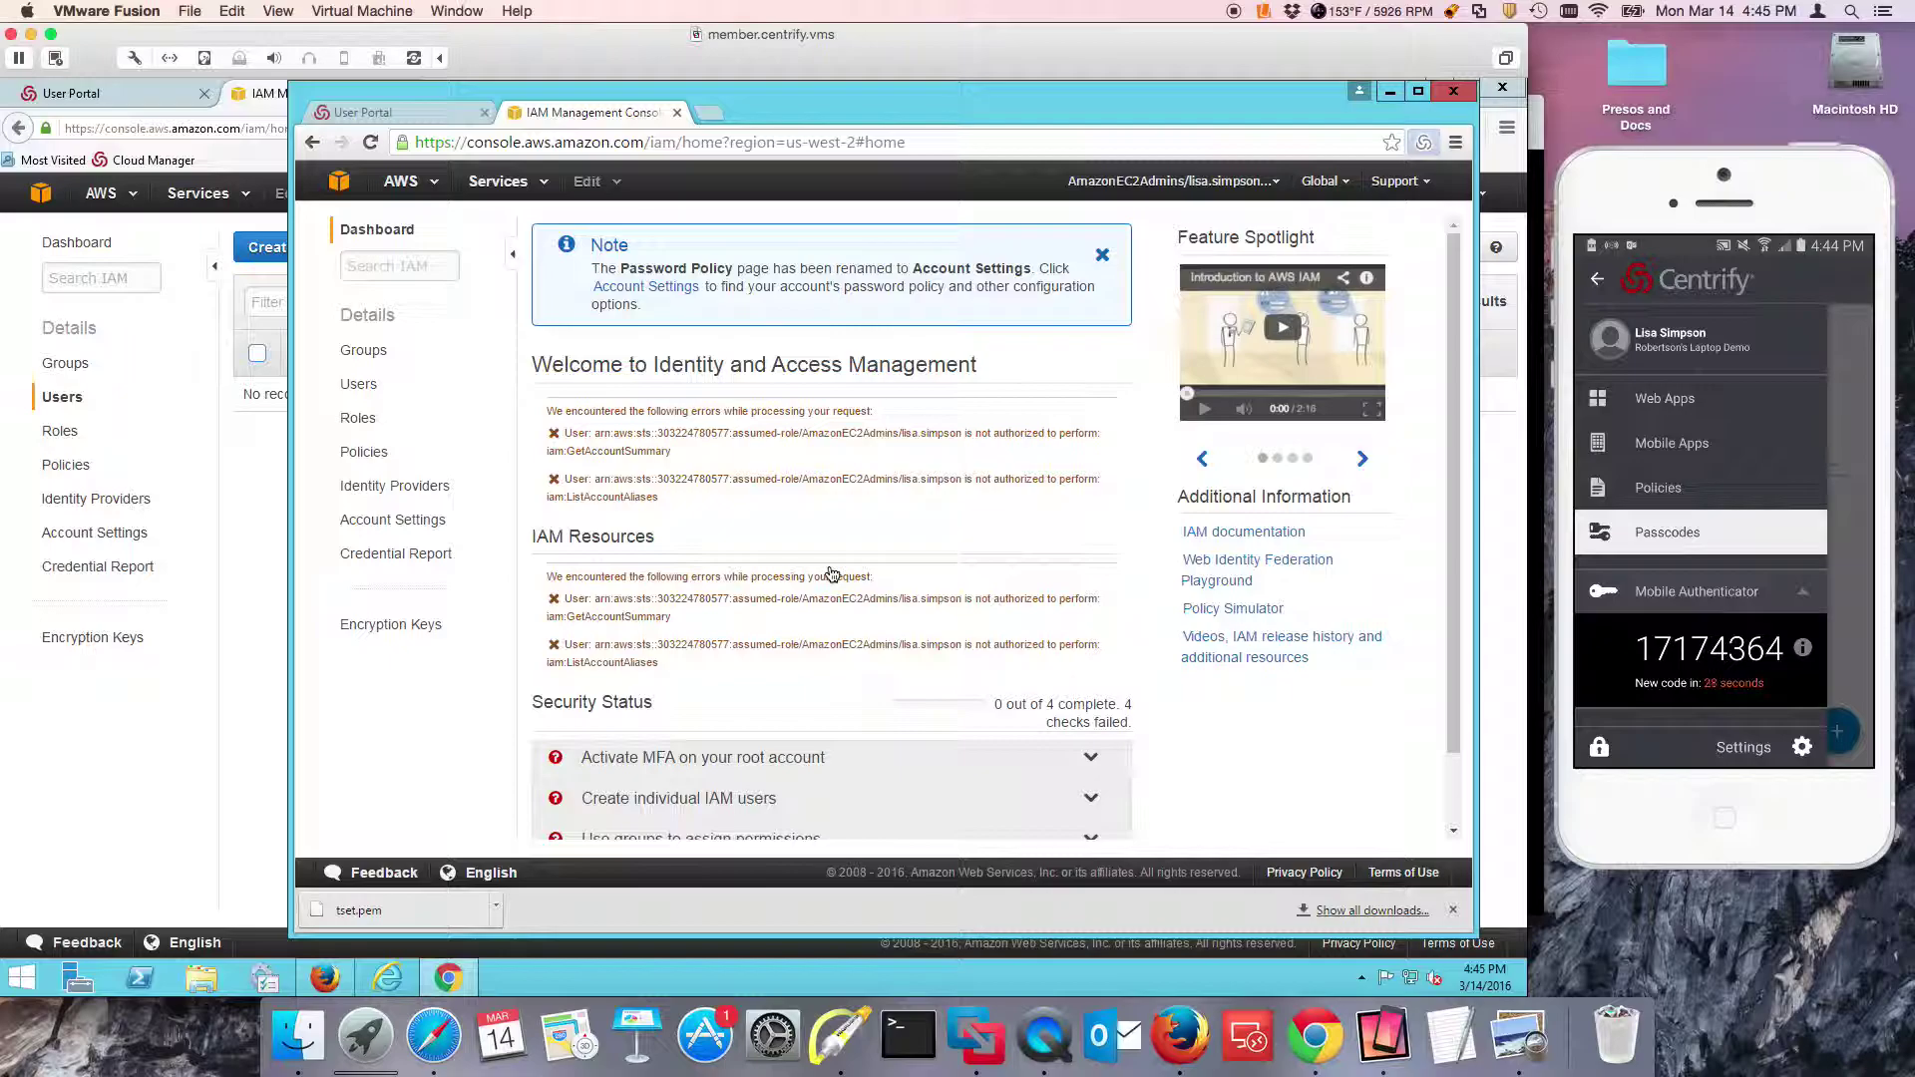